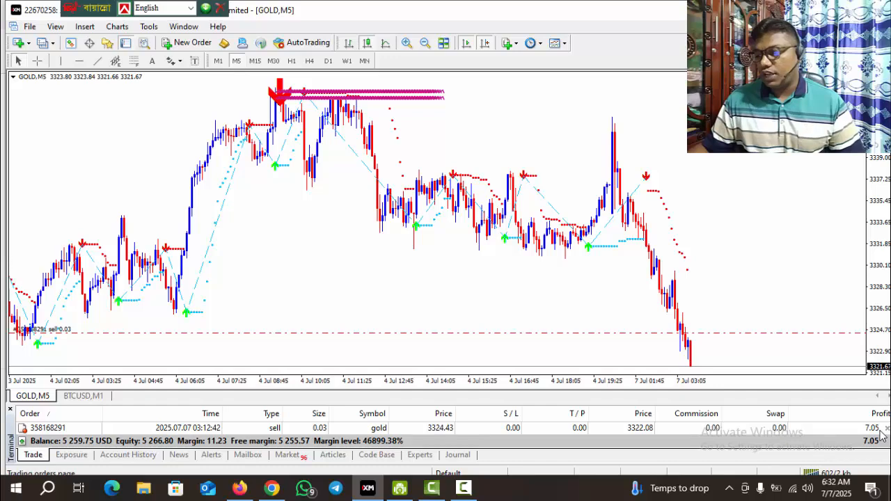
Close the open 0.03 GOLD sell order at market and dismiss the order window.
{"action": "left_click", "coordinate": [887, 429]}
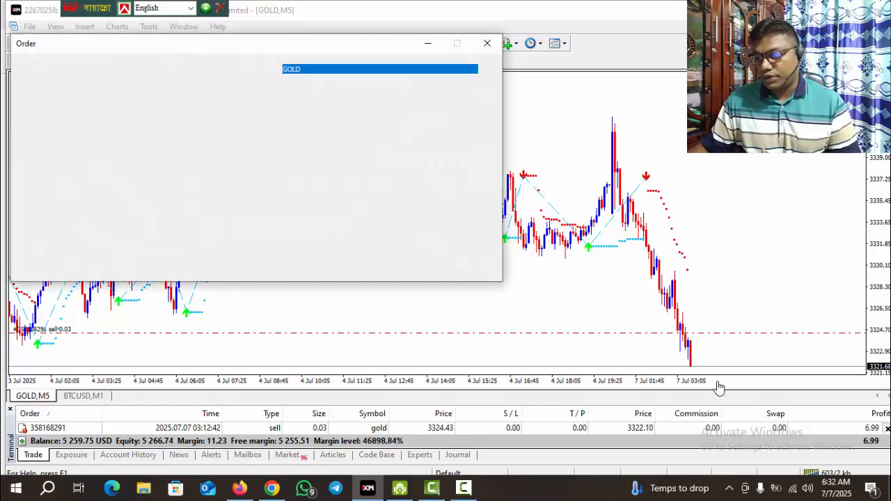
{"action": "left_click", "coordinate": [372, 237]}
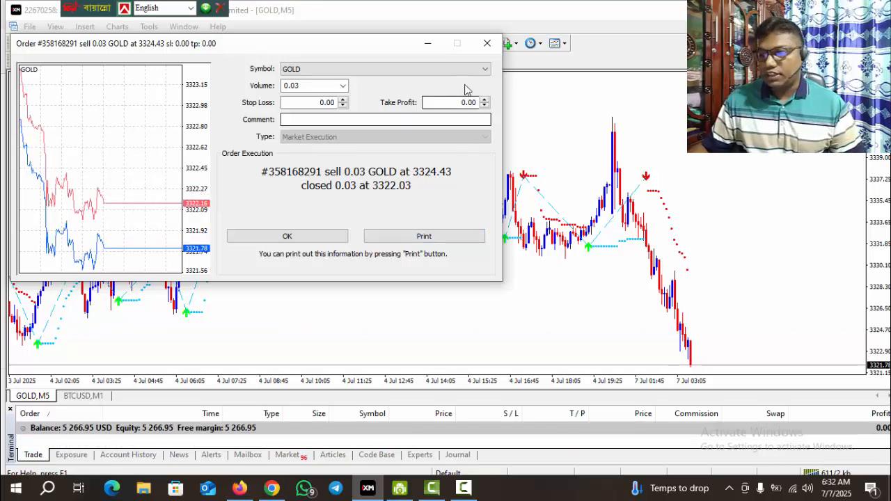
{"action": "left_click", "coordinate": [487, 44]}
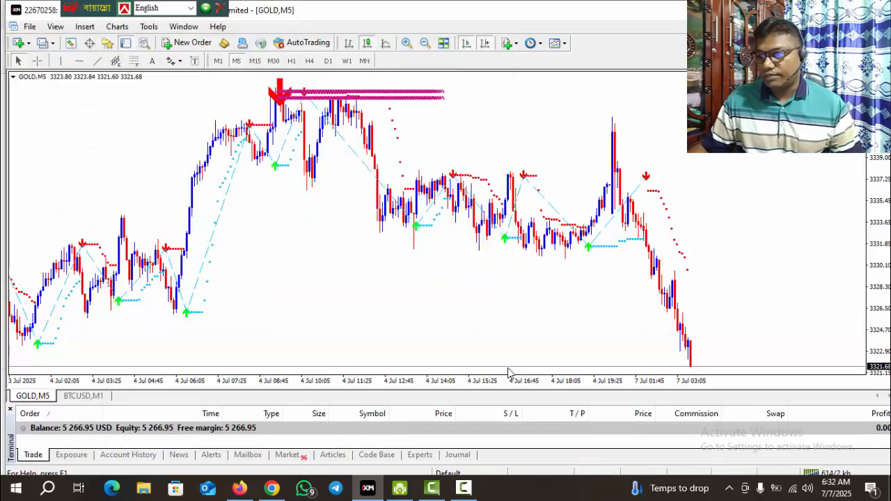
Switch to Firefox and look through the YouTube channel's video list and the description of the paid indicators video.
{"action": "left_click", "coordinate": [239, 488]}
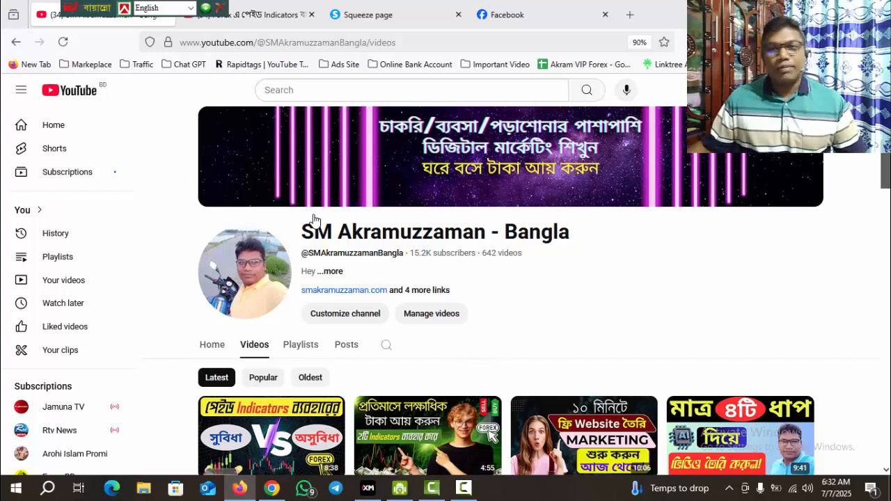
{"action": "left_click_drag", "start_coordinate": [582, 241], "coordinate": [299, 233]}
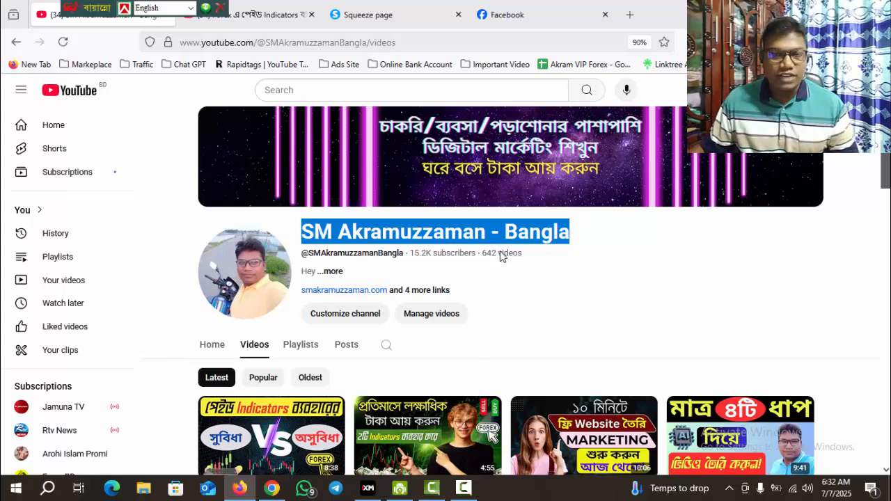
{"action": "scroll", "coordinate": [549, 287], "scroll_direction": "down", "scroll_amount": 6}
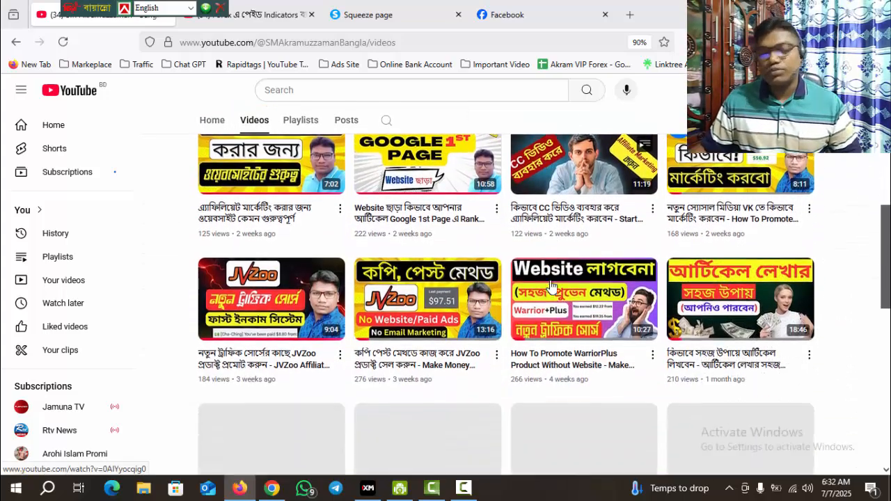
{"action": "mouse_move", "coordinate": [550, 286]}
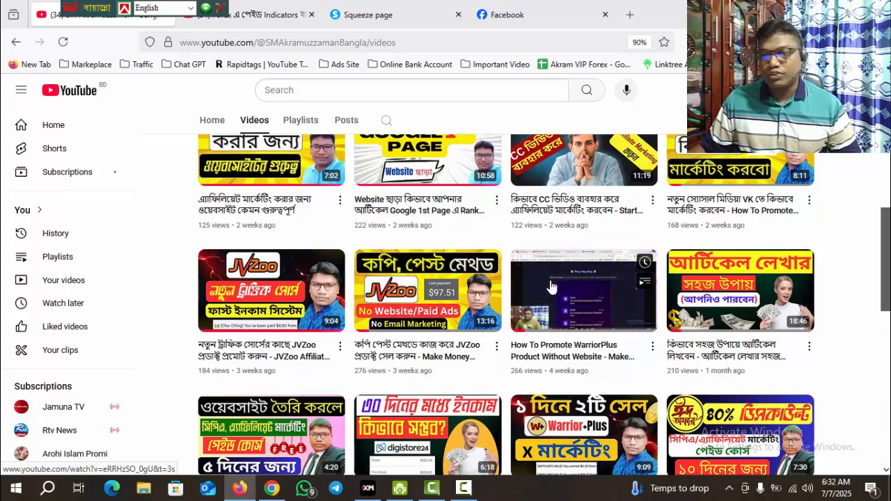
{"action": "scroll", "coordinate": [551, 286], "scroll_direction": "up", "scroll_amount": 6}
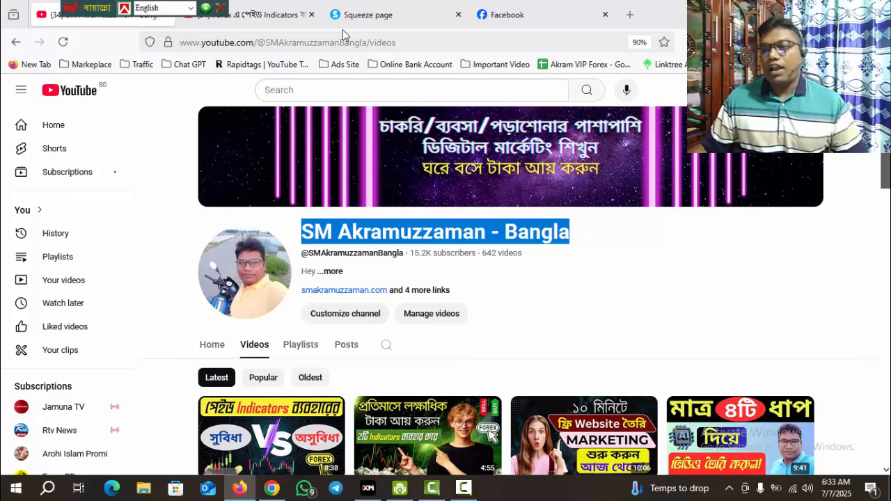
{"action": "left_click", "coordinate": [264, 22]}
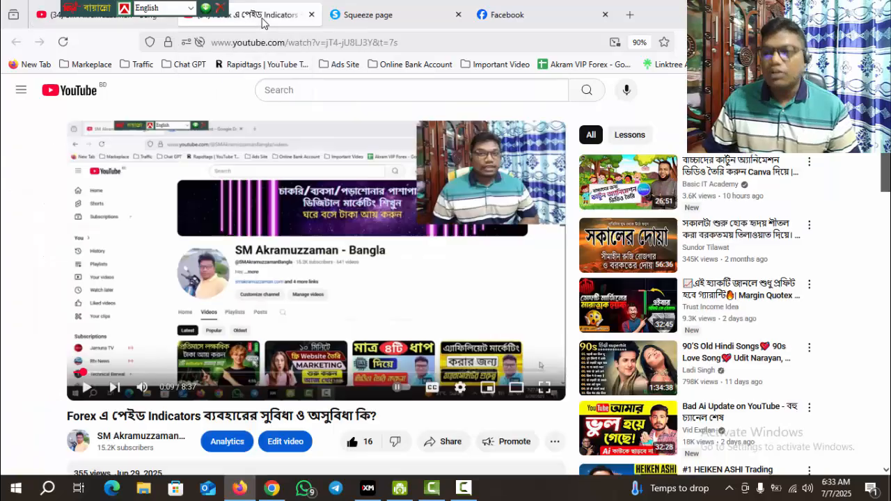
{"action": "scroll", "coordinate": [458, 314], "scroll_direction": "down", "scroll_amount": 3}
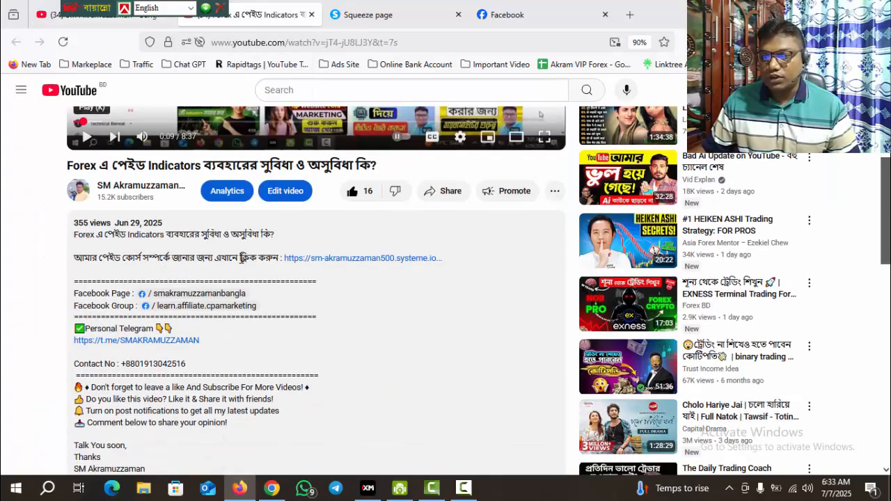
Read through the Digital Marketing Success Guide landing page, including its list of course classes.
{"action": "left_click", "coordinate": [438, 7]}
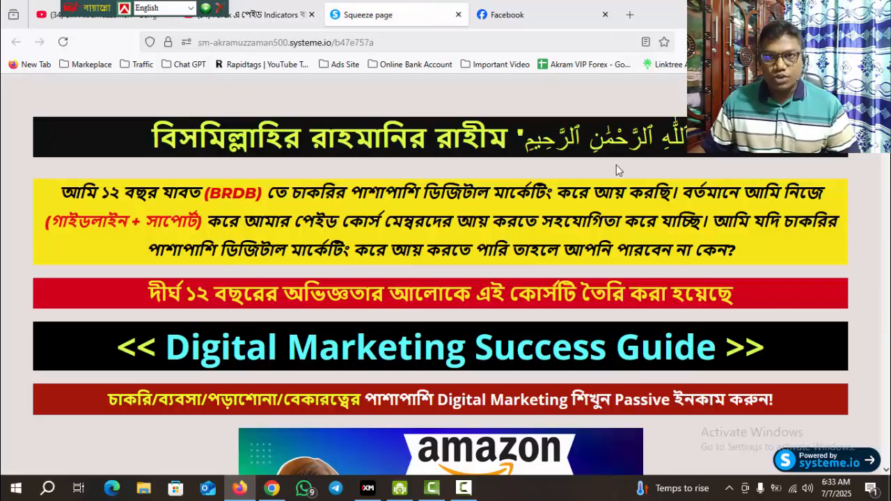
{"action": "scroll", "coordinate": [597, 173], "scroll_direction": "down", "scroll_amount": 9}
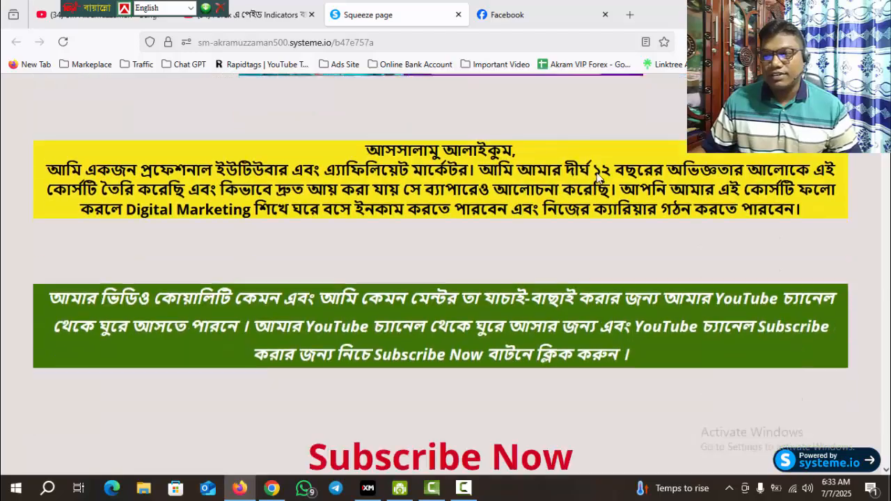
{"action": "scroll", "coordinate": [597, 173], "scroll_direction": "down", "scroll_amount": 6}
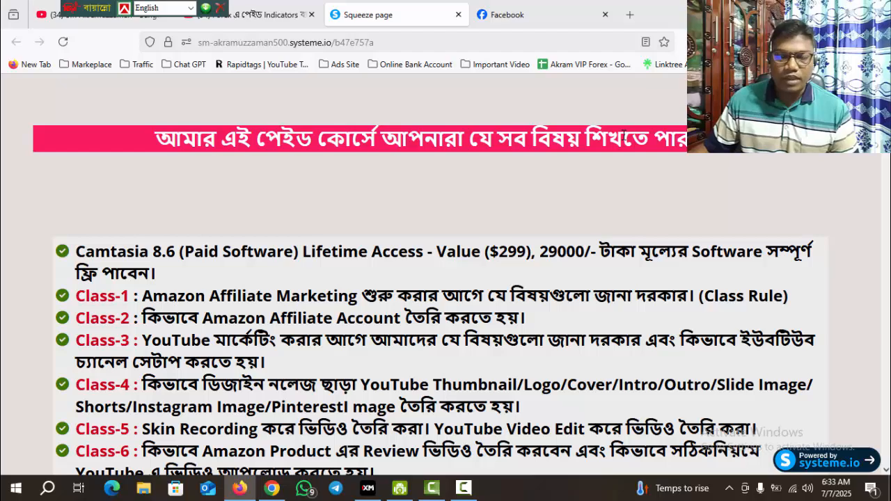
{"action": "scroll", "coordinate": [624, 135], "scroll_direction": "up", "scroll_amount": 15}
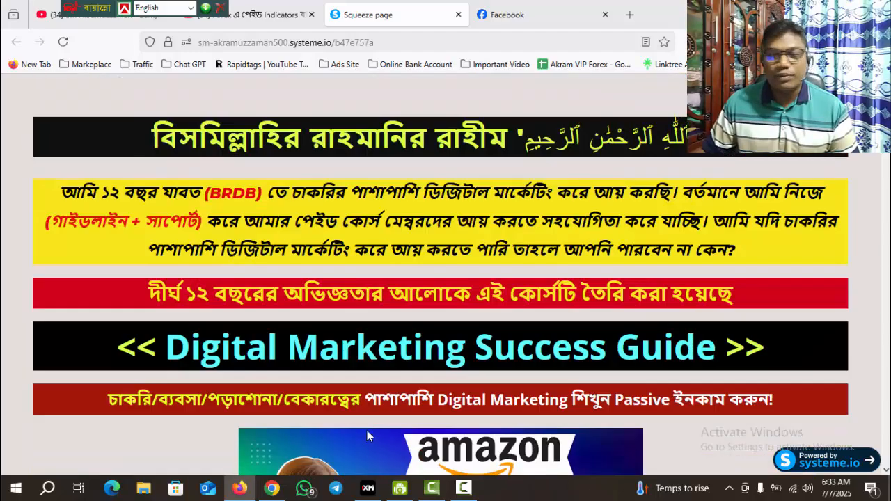
{"action": "left_click", "coordinate": [63, 19]}
Switch to the XM trading terminal and examine the indicator's buy and sell signals across several days of the GOLD M5 chart.
{"action": "left_click", "coordinate": [367, 491]}
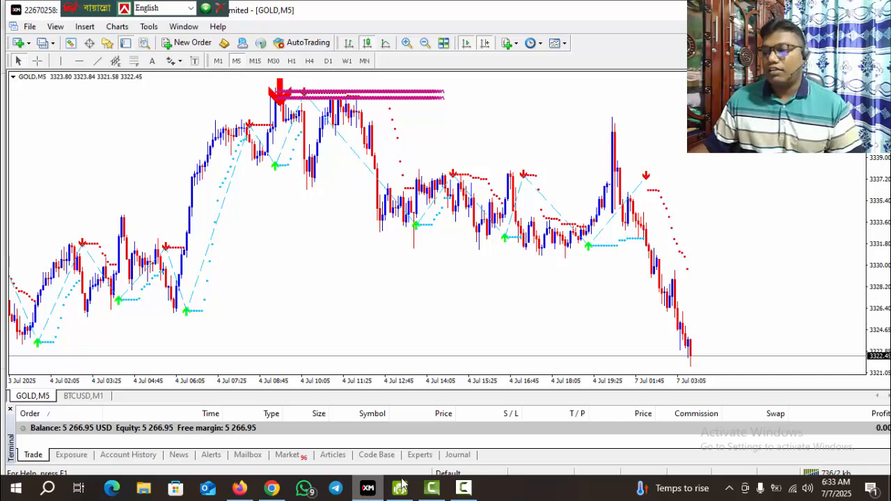
{"action": "left_click", "coordinate": [424, 44]}
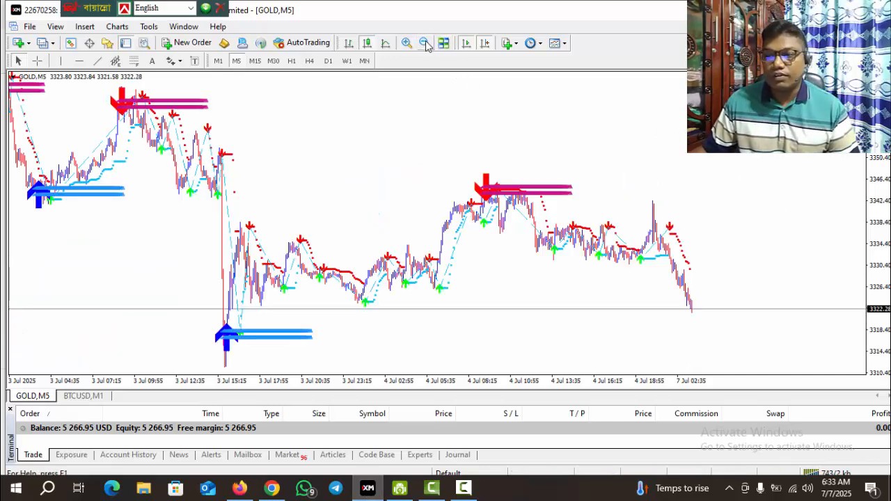
{"action": "left_click", "coordinate": [424, 44]}
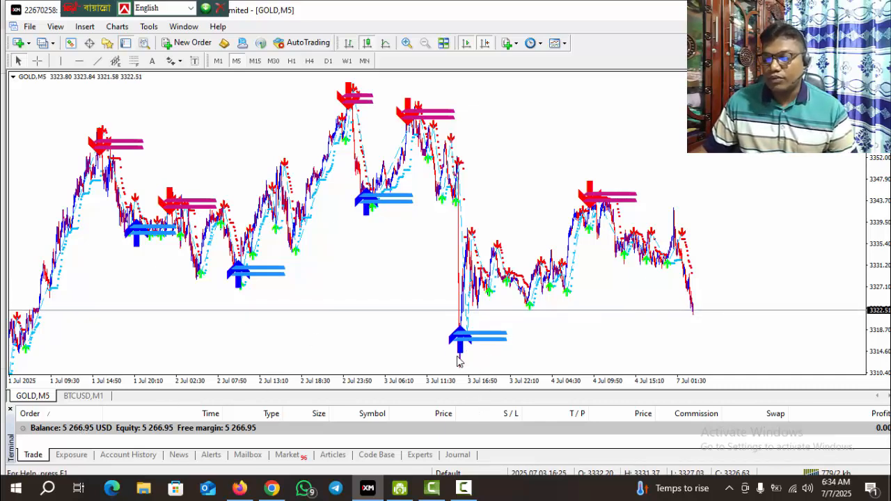
{"action": "mouse_move", "coordinate": [465, 332]}
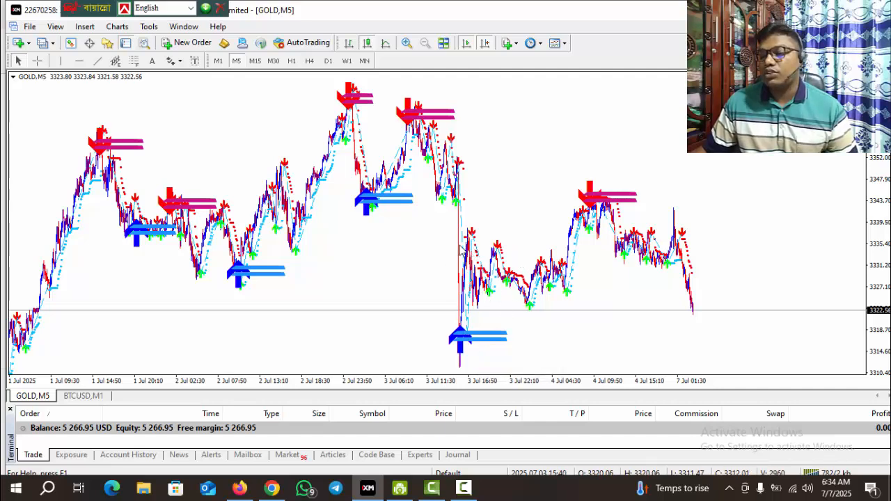
{"action": "mouse_move", "coordinate": [612, 207]}
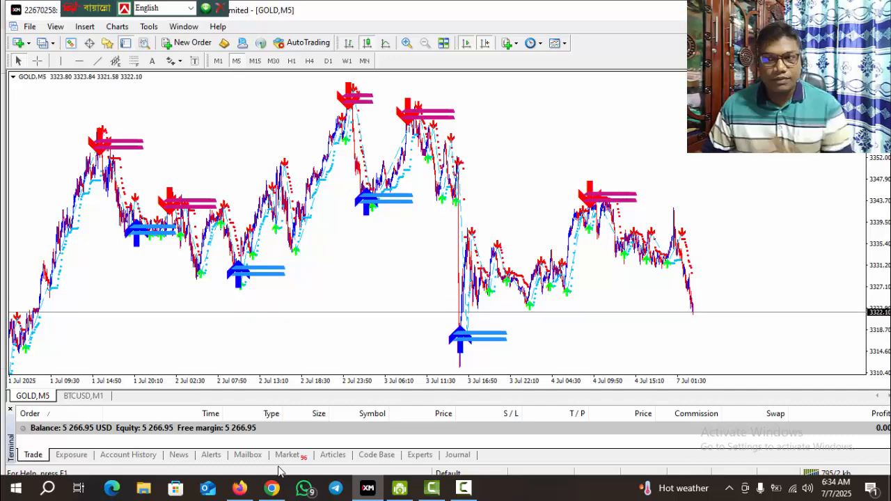
Switch to Firefox and view the Forex Secret Indicator Facebook page from its cover photo down to its posts.
{"action": "left_click", "coordinate": [238, 488]}
{"action": "left_click", "coordinate": [537, 19]}
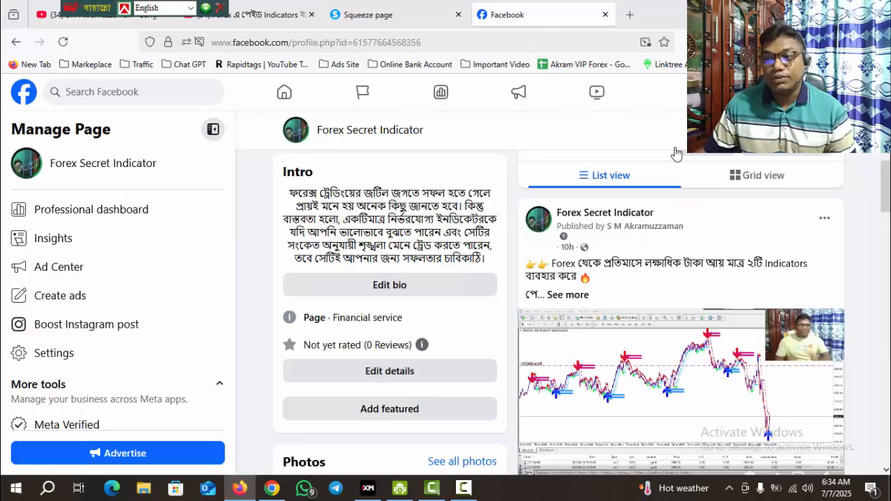
{"action": "scroll", "coordinate": [724, 281], "scroll_direction": "up", "scroll_amount": 5}
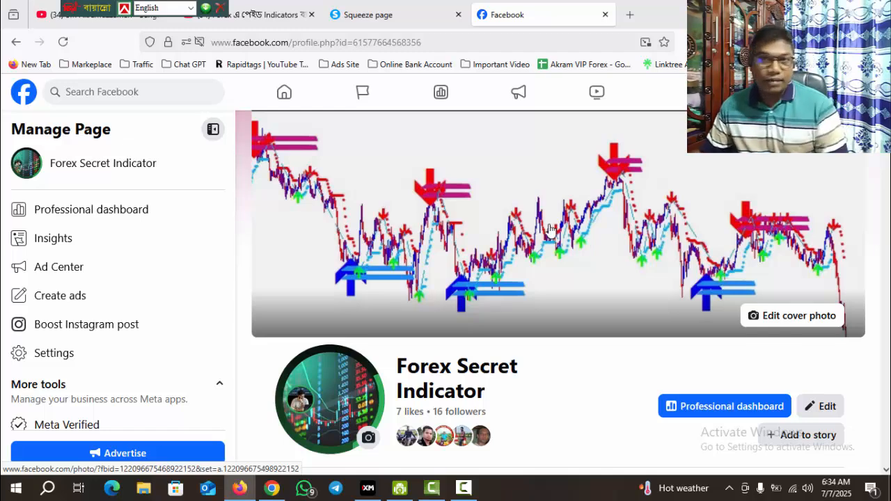
{"action": "scroll", "coordinate": [561, 226], "scroll_direction": "down", "scroll_amount": 8}
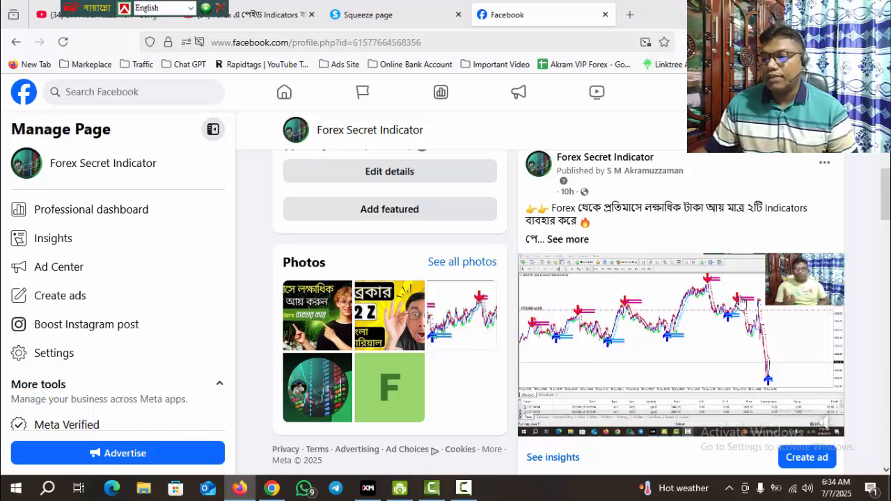
Expand the page's newest post about earning with two Forex indicators and read its full text.
{"action": "left_click", "coordinate": [733, 247]}
{"action": "scroll", "coordinate": [733, 248], "scroll_direction": "down", "scroll_amount": 4}
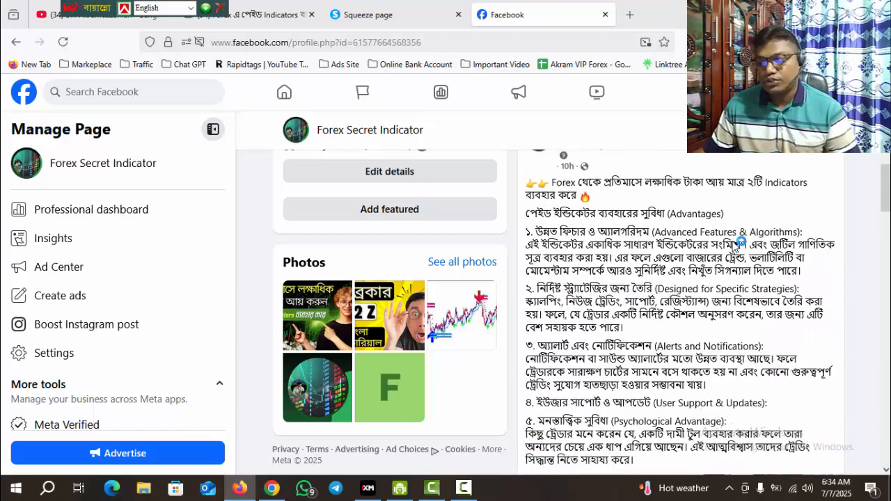
{"action": "scroll", "coordinate": [721, 269], "scroll_direction": "up", "scroll_amount": 4}
{"action": "scroll", "coordinate": [720, 269], "scroll_direction": "up", "scroll_amount": 2}
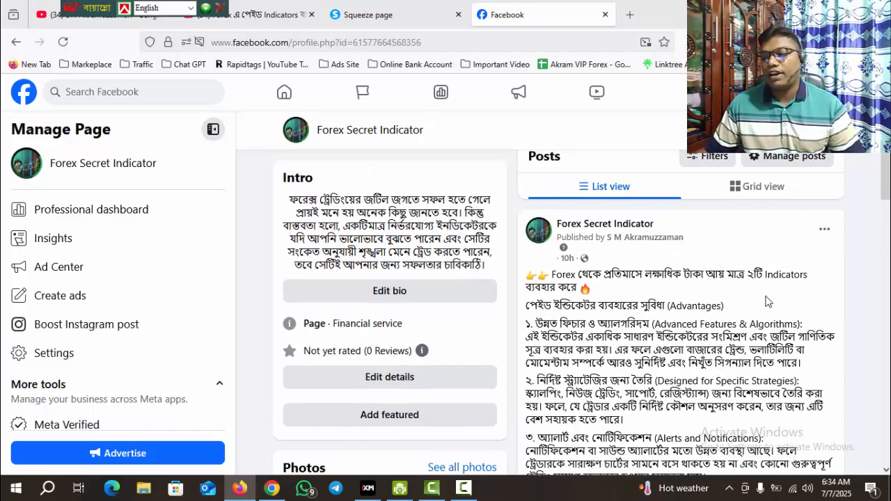
{"action": "scroll", "coordinate": [705, 301], "scroll_direction": "down", "scroll_amount": 2}
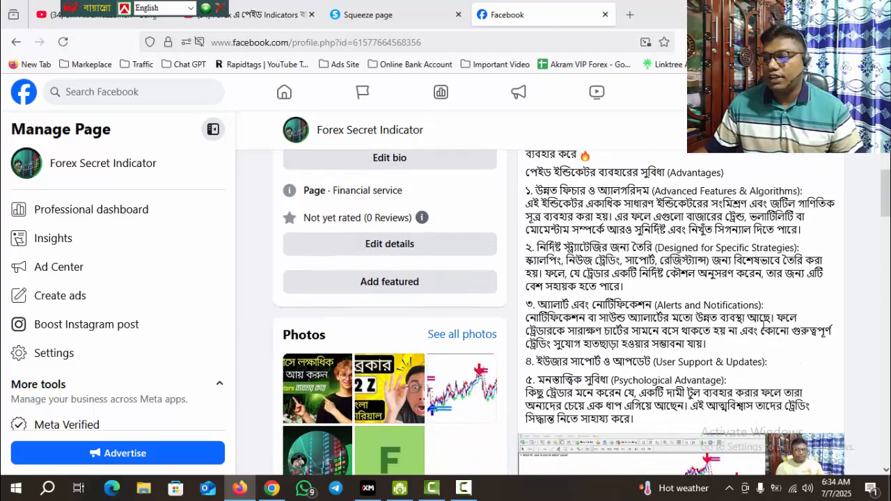
{"action": "scroll", "coordinate": [705, 301], "scroll_direction": "down", "scroll_amount": 5}
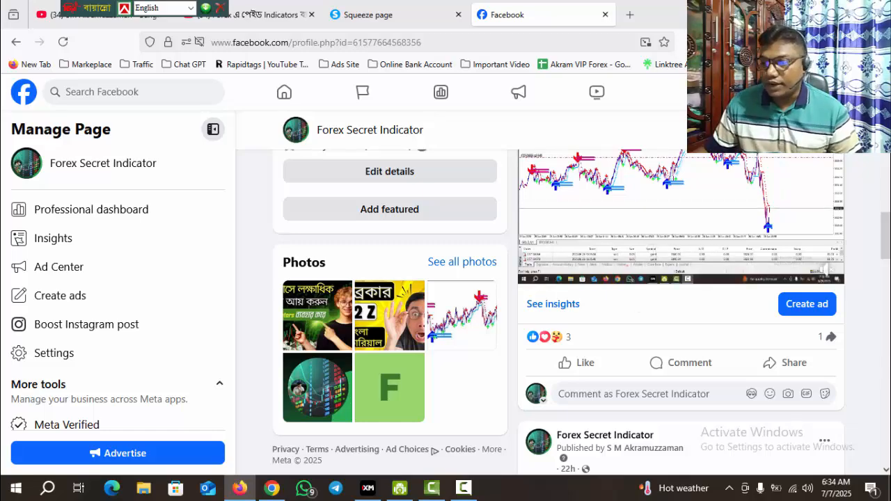
Minimize the open windows, switch to Ads Manager in Chrome and move the floating language bar away from the browser tab.
{"action": "left_click", "coordinate": [816, 12]}
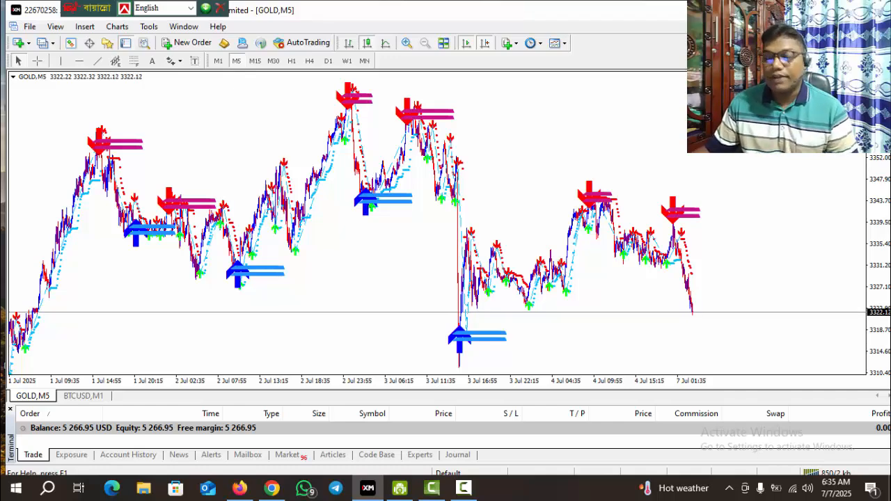
{"action": "left_click", "coordinate": [817, 10]}
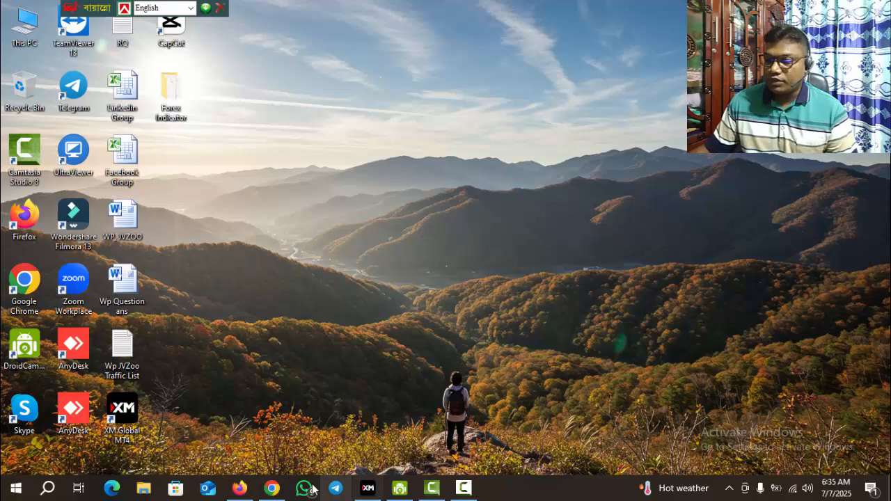
{"action": "left_click", "coordinate": [272, 489]}
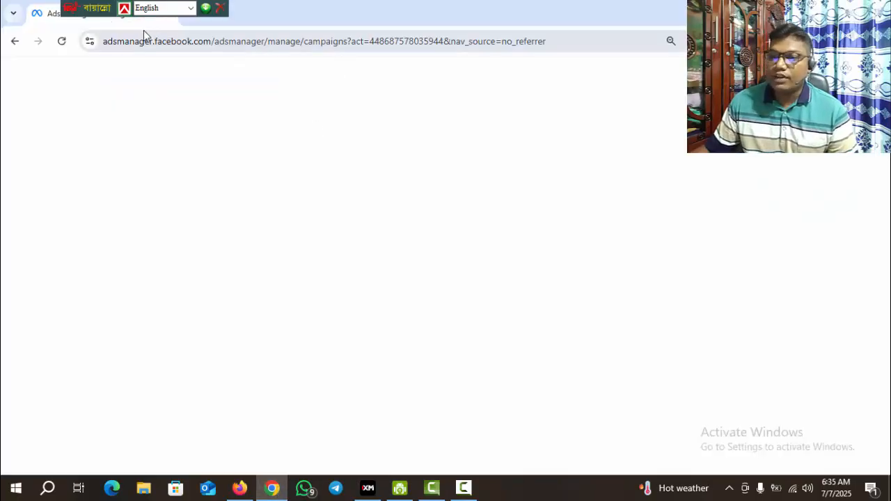
{"action": "left_click_drag", "start_coordinate": [73, 7], "coordinate": [350, 8]}
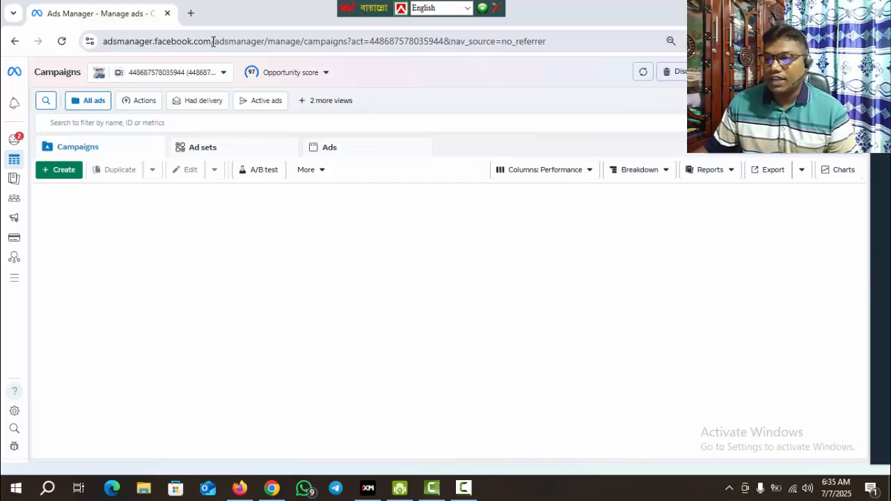
Shorten the page address to adsmanager.facebook.com and load the Ads Manager campaigns overview.
{"action": "left_click_drag", "start_coordinate": [213, 41], "coordinate": [564, 44]}
{"action": "key", "text": "BackSpace"}
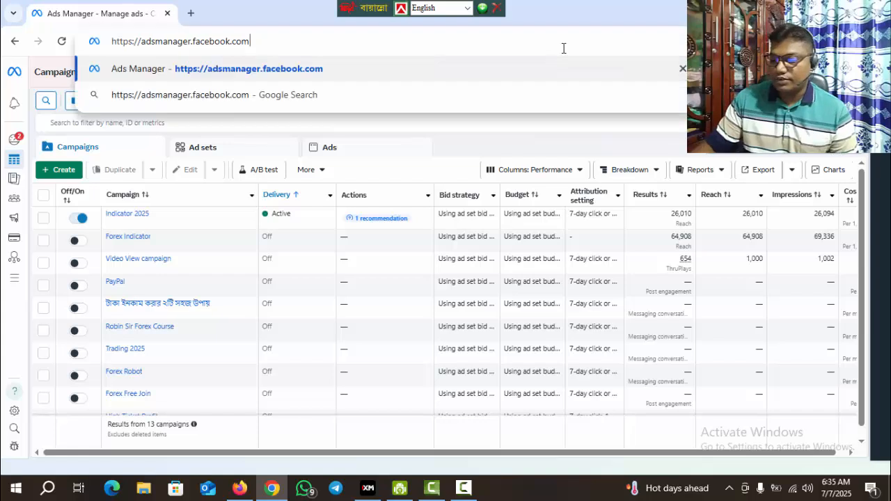
{"action": "key", "text": "Return"}
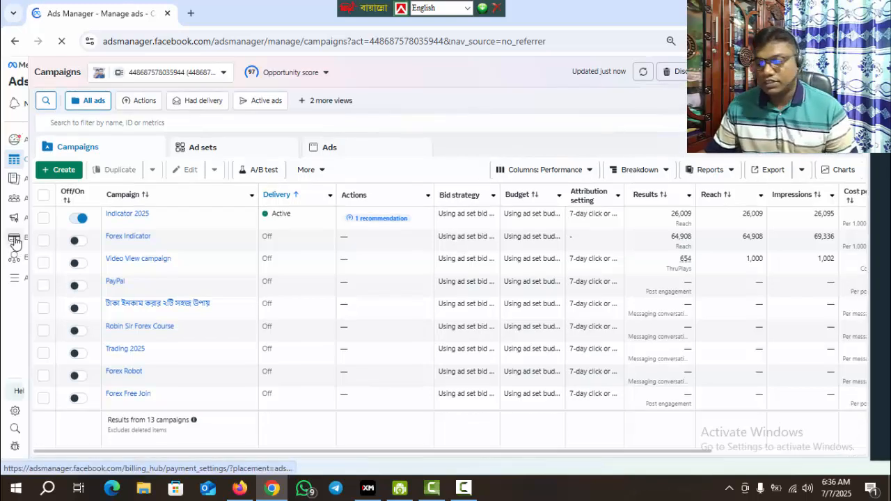
Start a new ad campaign with the Auction buying type.
{"action": "mouse_move", "coordinate": [15, 242]}
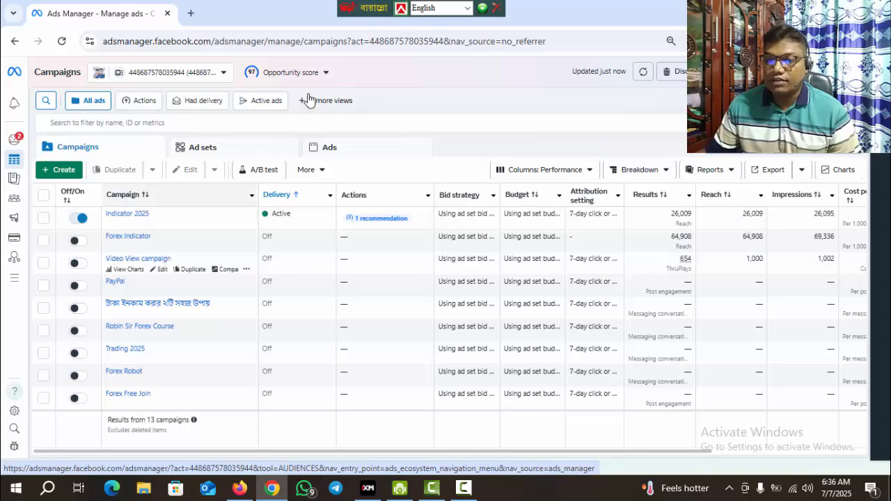
{"action": "left_click", "coordinate": [61, 172]}
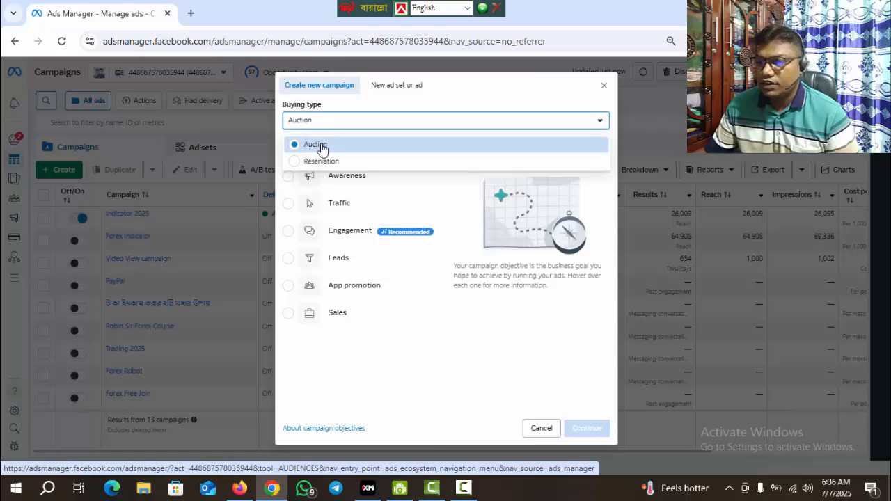
{"action": "left_click", "coordinate": [378, 148]}
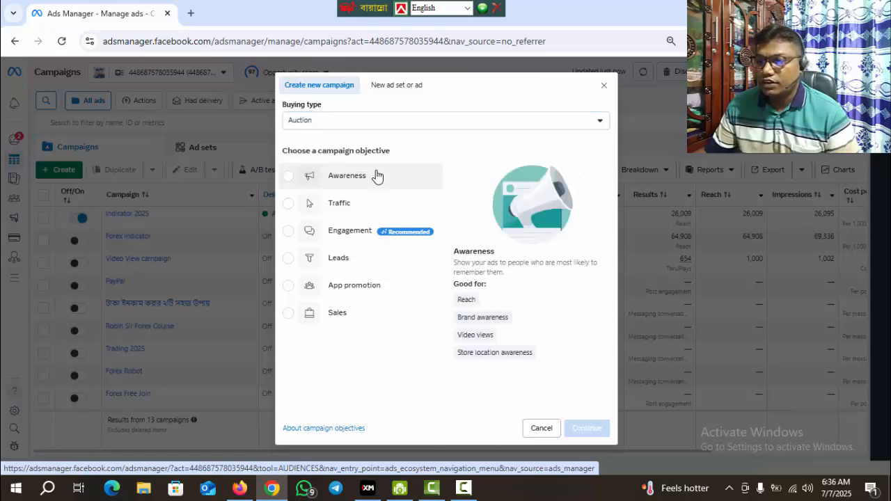
Choose the Awareness objective for the new campaign and continue to its setup.
{"action": "mouse_move", "coordinate": [376, 175]}
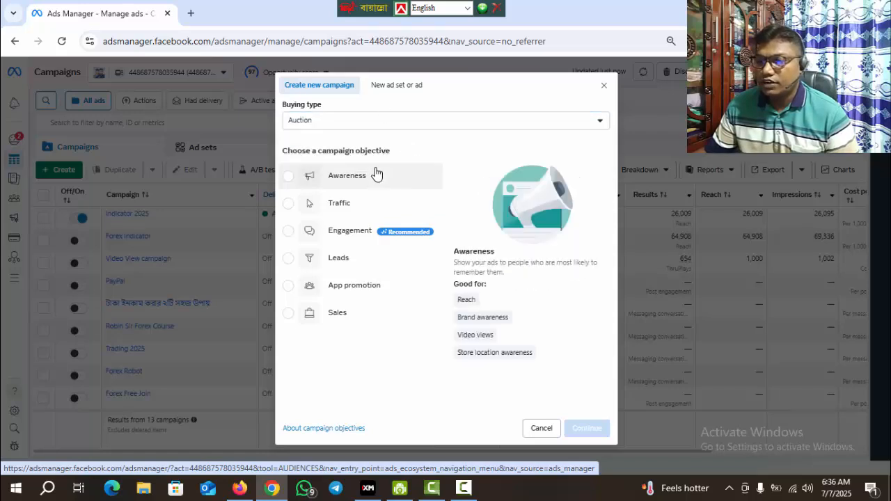
{"action": "left_click", "coordinate": [288, 178]}
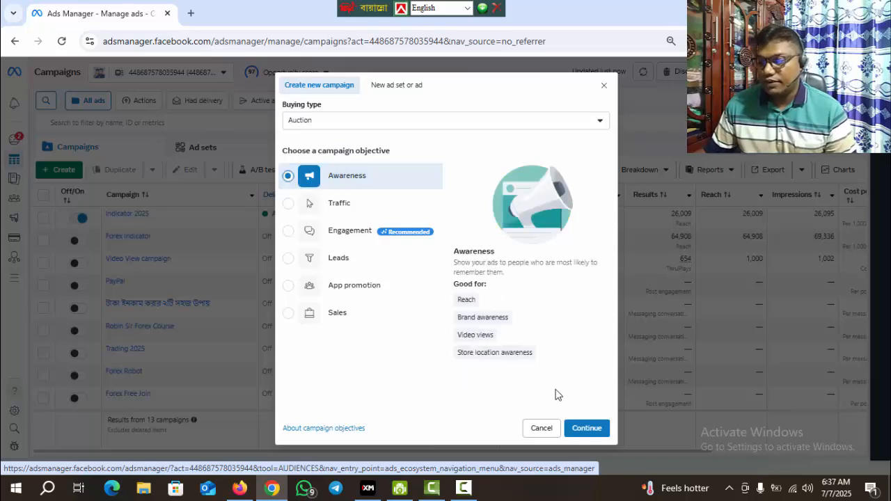
{"action": "left_click", "coordinate": [587, 430]}
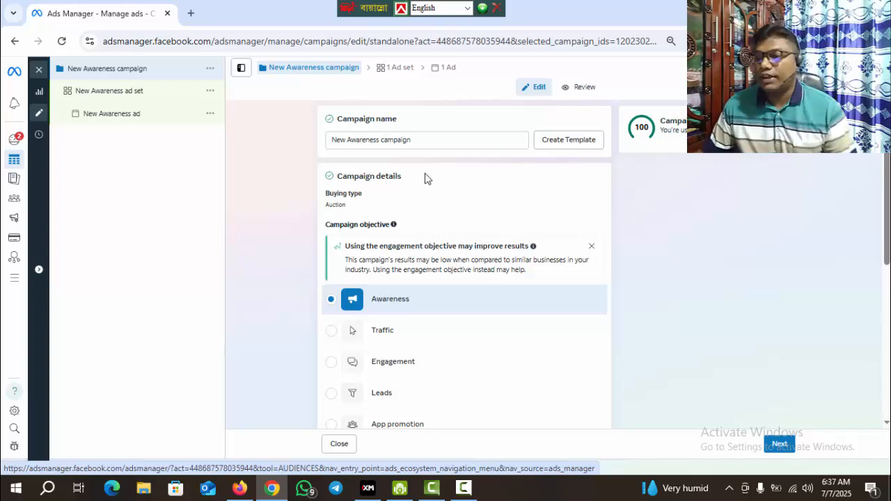
Name the campaign "Paid Indi 2025" and proceed to the ad set settings.
{"action": "left_click", "coordinate": [422, 140]}
{"action": "left_click_drag", "start_coordinate": [424, 141], "coordinate": [321, 149]}
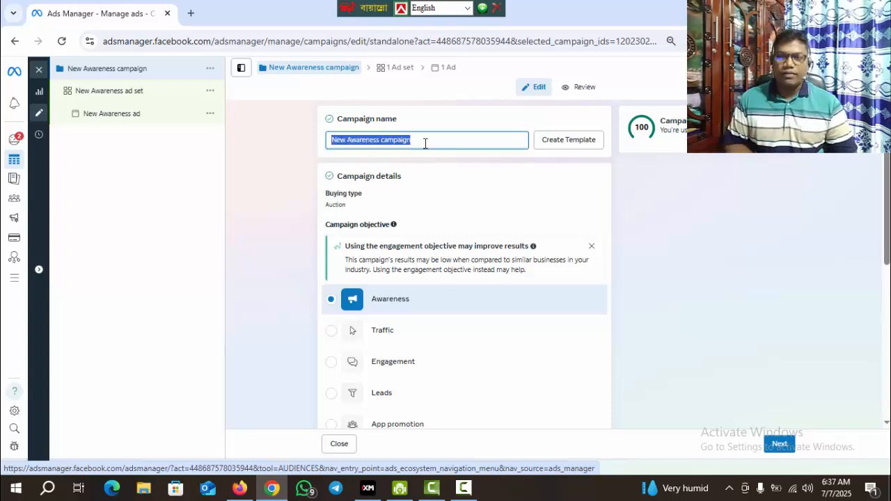
{"action": "type", "text": "Paid Indi 2025"}
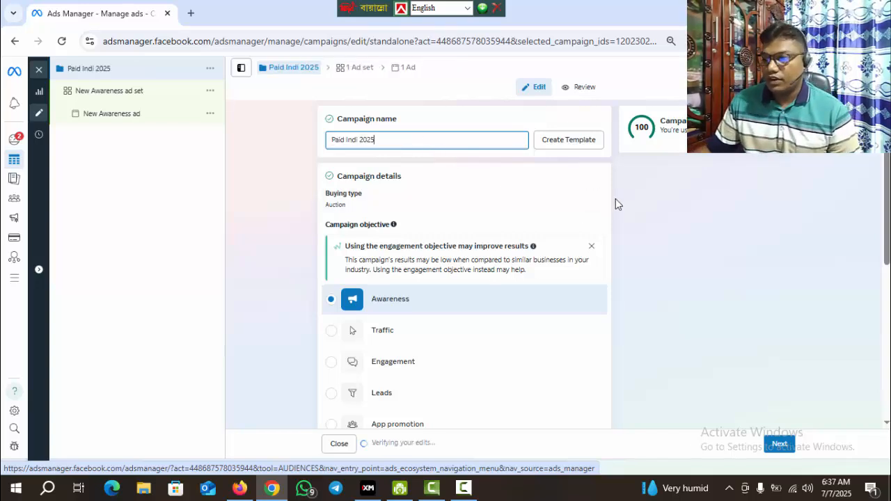
{"action": "scroll", "coordinate": [614, 200], "scroll_direction": "down", "scroll_amount": 4}
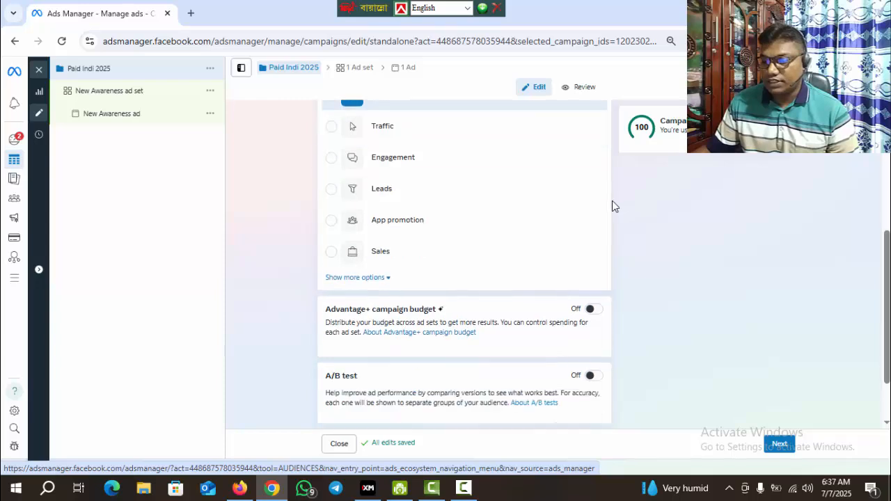
{"action": "scroll", "coordinate": [612, 207], "scroll_direction": "down", "scroll_amount": 1}
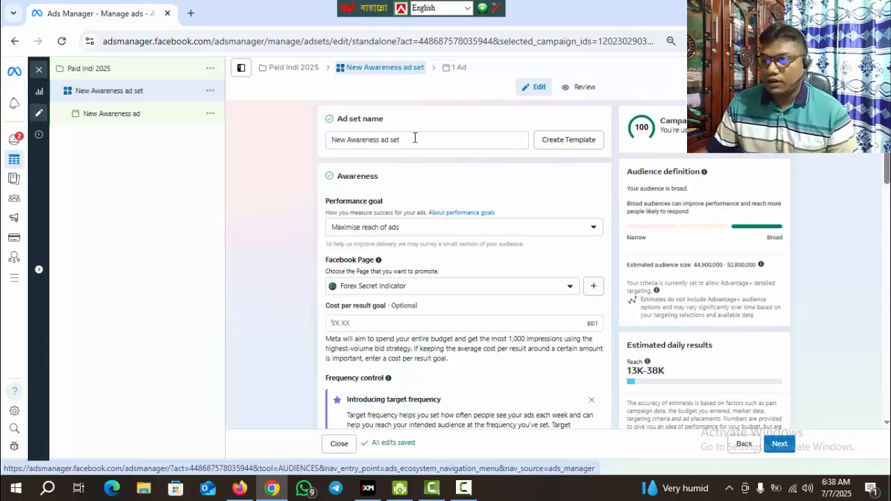
Rename the ad set as "Paid Indi 2025".
{"action": "left_click_drag", "start_coordinate": [397, 141], "coordinate": [326, 140]}
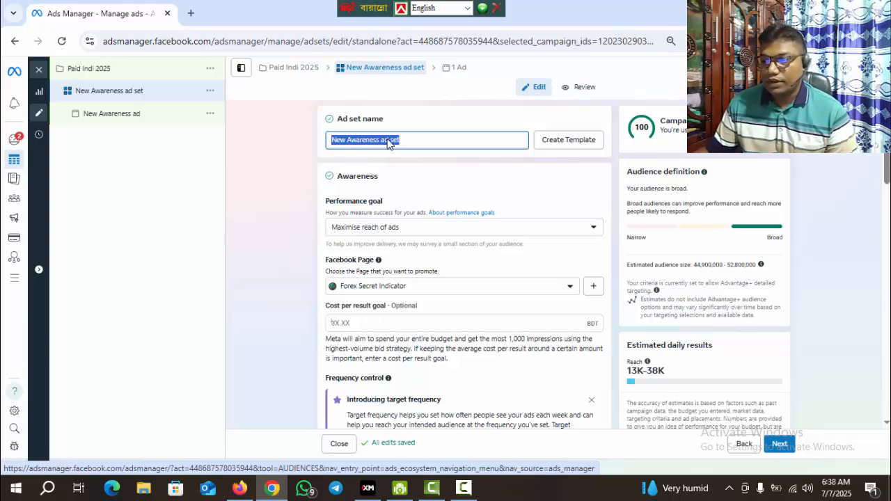
{"action": "type", "text": "Paid Indi 2025"}
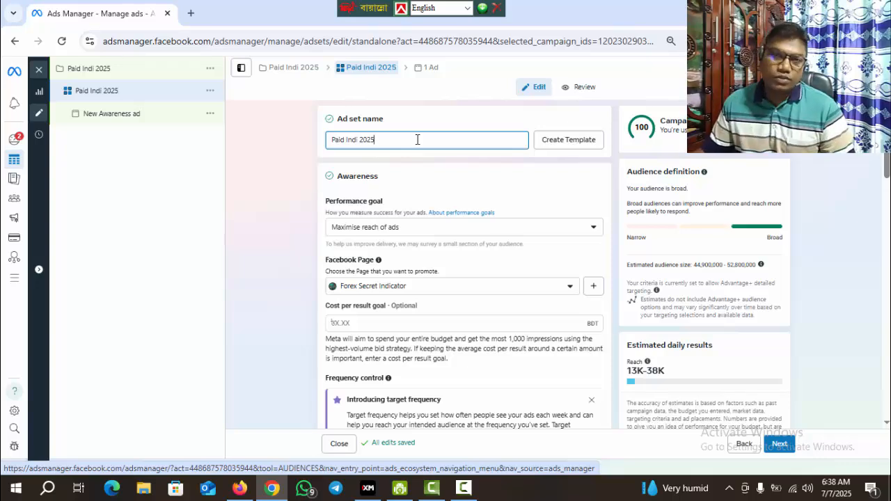
{"action": "left_click", "coordinate": [613, 214]}
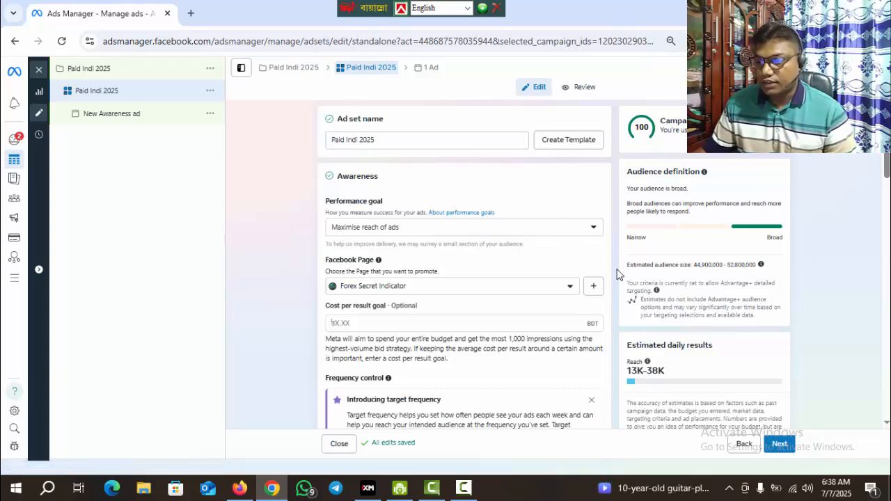
Check which Facebook Pages are available to promote in the ad set.
{"action": "scroll", "coordinate": [599, 275], "scroll_direction": "down", "scroll_amount": 1}
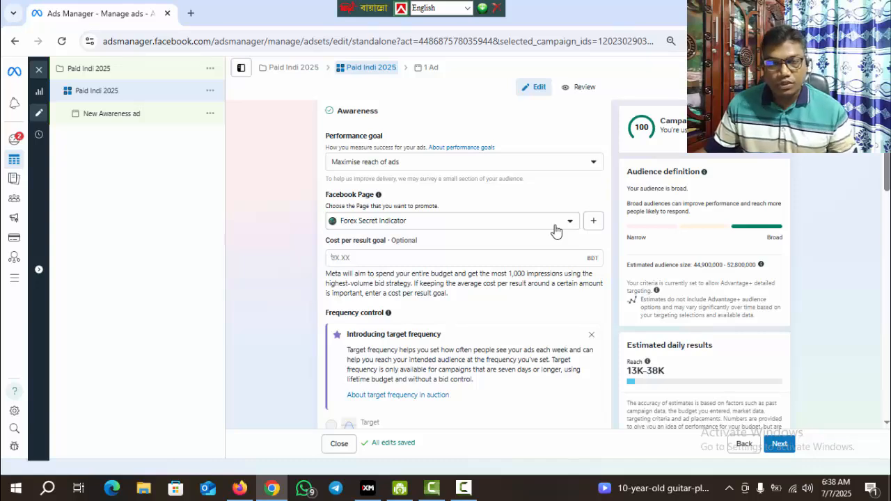
{"action": "left_click", "coordinate": [568, 230]}
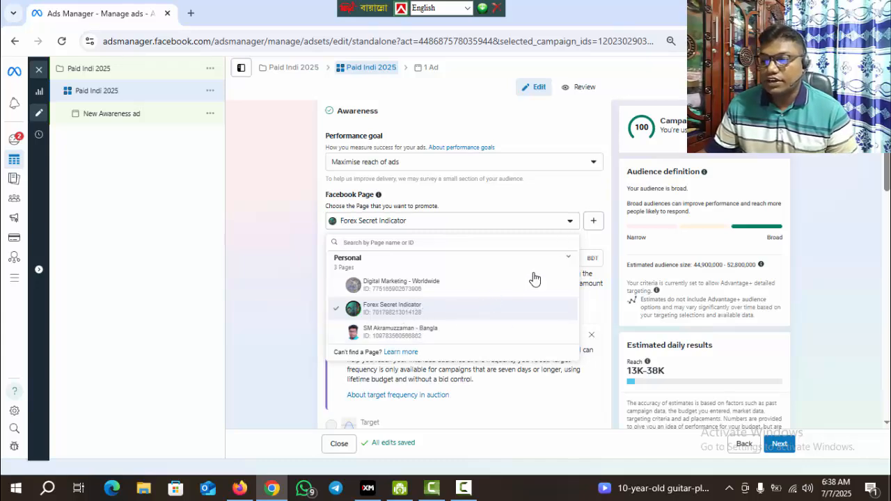
{"action": "left_click", "coordinate": [616, 198]}
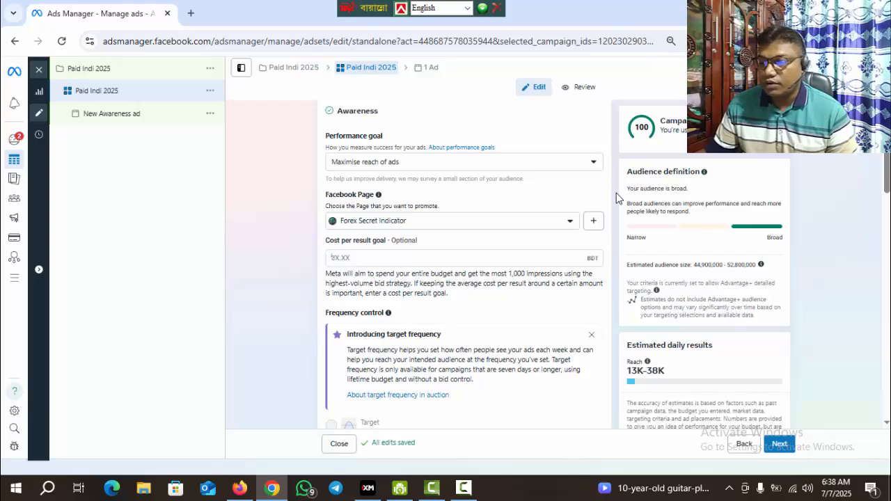
Review the ad set's frequency control and dynamic creative settings and compare the daily and lifetime budget types.
{"action": "scroll", "coordinate": [616, 193], "scroll_direction": "down", "scroll_amount": 2}
{"action": "scroll", "coordinate": [616, 193], "scroll_direction": "down", "scroll_amount": 2}
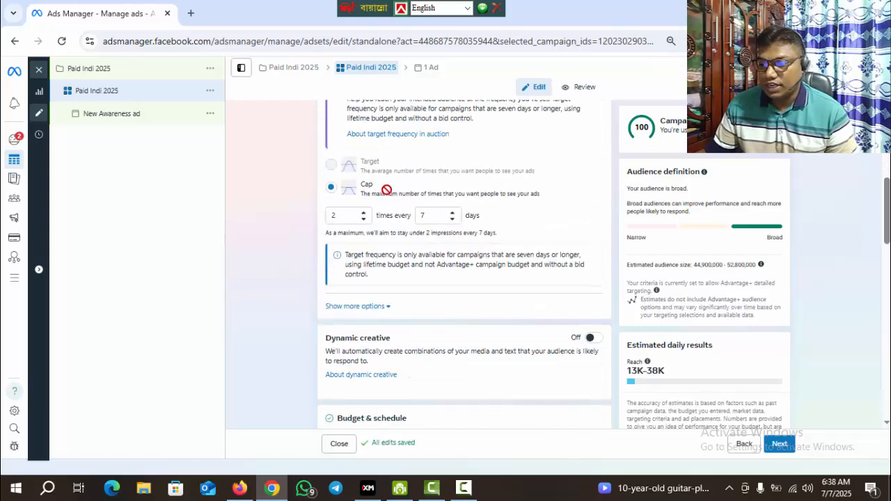
{"action": "scroll", "coordinate": [547, 228], "scroll_direction": "down", "scroll_amount": 2}
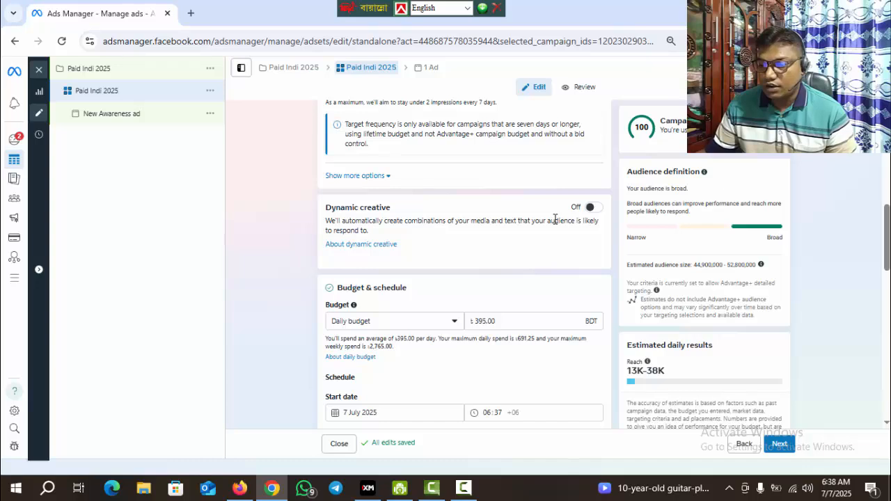
{"action": "scroll", "coordinate": [555, 220], "scroll_direction": "down", "scroll_amount": 1}
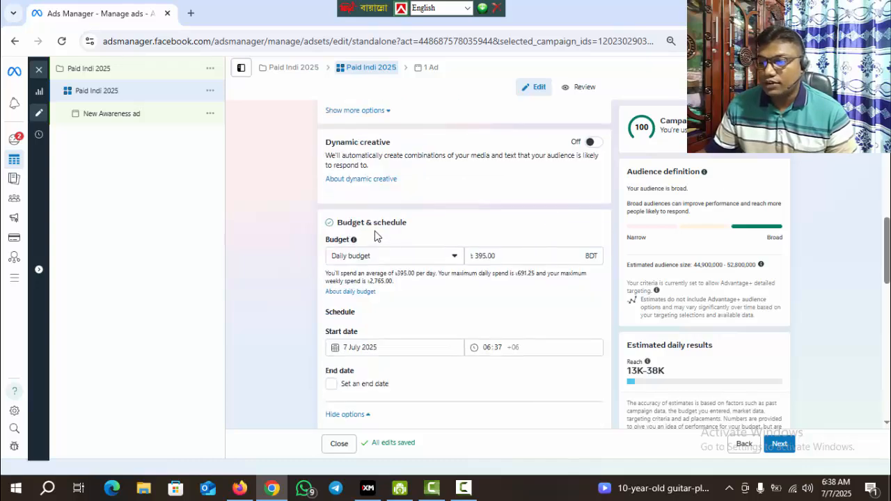
{"action": "left_click", "coordinate": [446, 257]}
{"action": "left_click", "coordinate": [384, 283]}
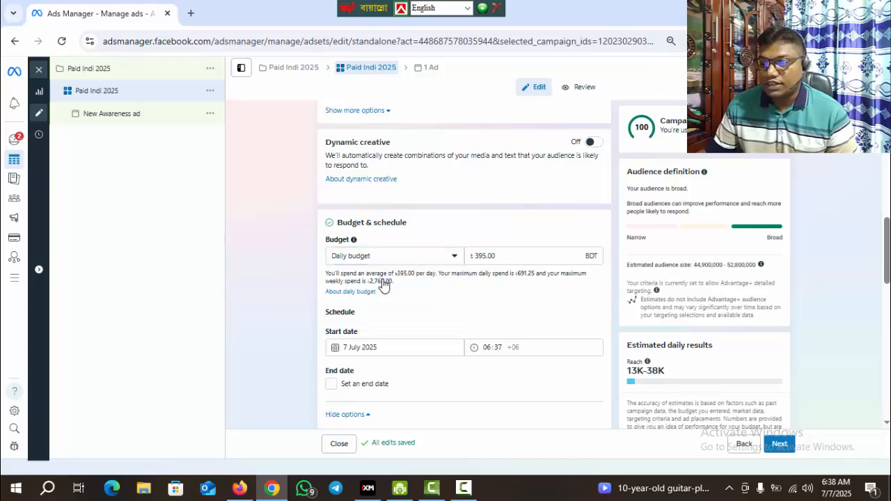
{"action": "left_click", "coordinate": [418, 258]}
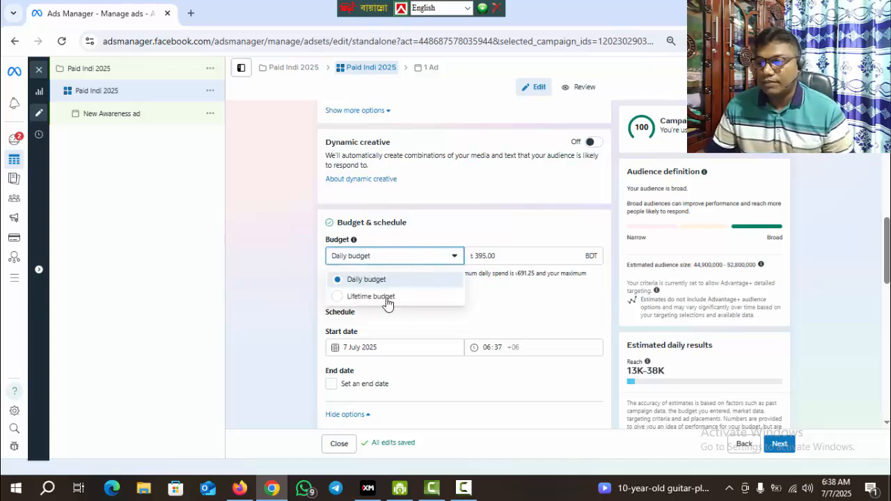
{"action": "left_click", "coordinate": [421, 263]}
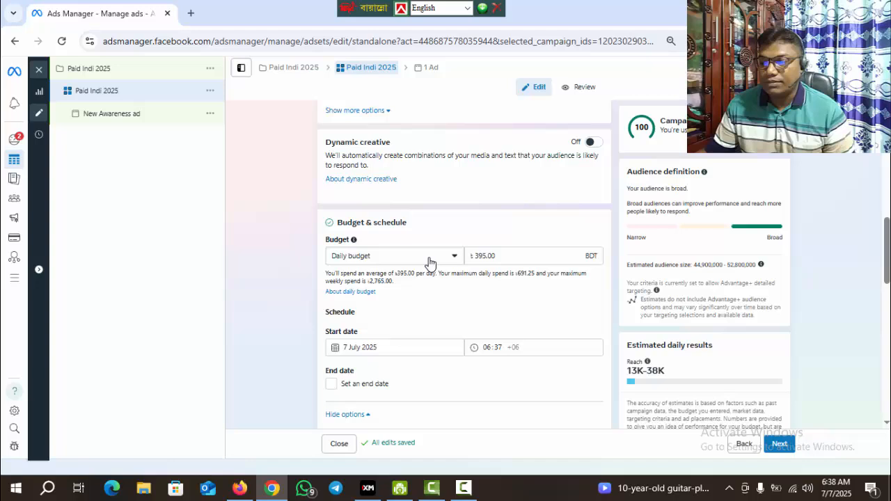
Set the ad set's daily budget to 150 BDT.
{"action": "left_click", "coordinate": [481, 255]}
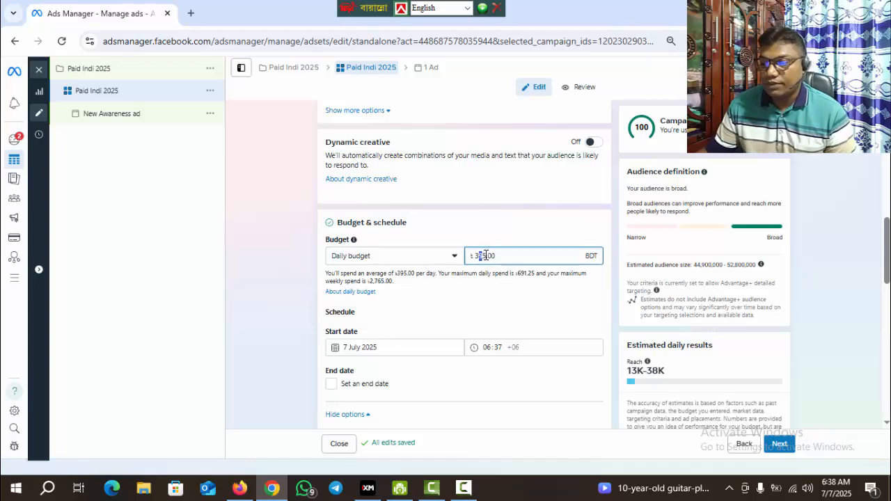
{"action": "left_click", "coordinate": [488, 256]}
{"action": "double_click", "coordinate": [485, 255]}
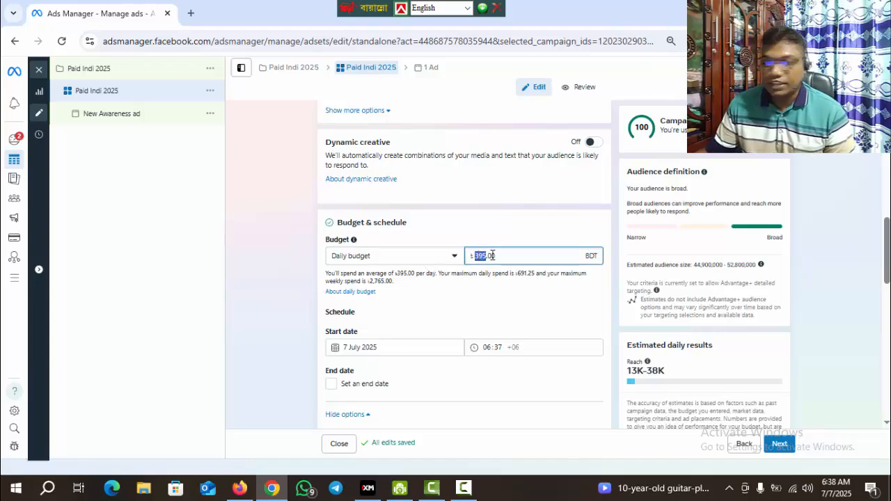
{"action": "type", "text": "150"}
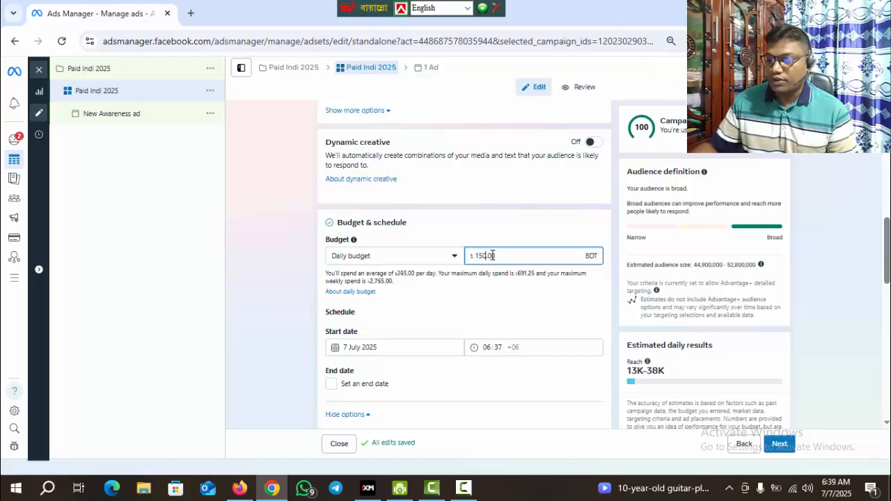
{"action": "left_click", "coordinate": [617, 221]}
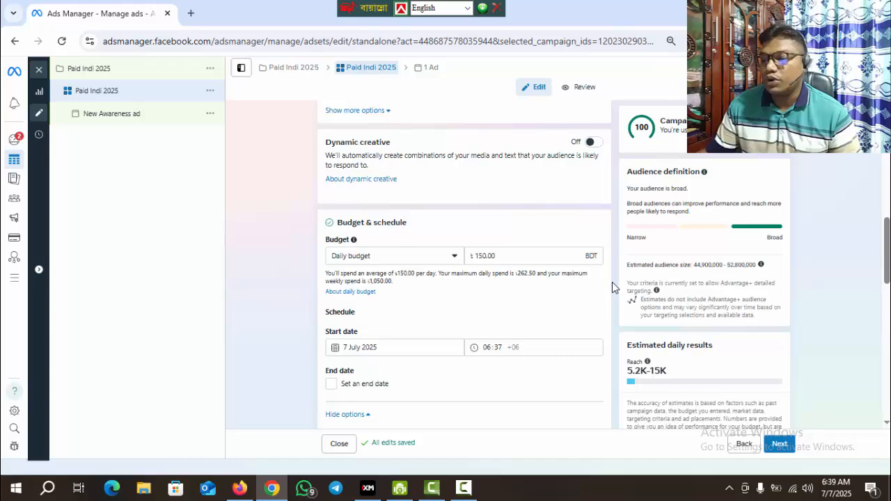
Expand the additional audience controls beneath the included location and review the age, exclusion and language options.
{"action": "scroll", "coordinate": [613, 286], "scroll_direction": "down", "scroll_amount": 3}
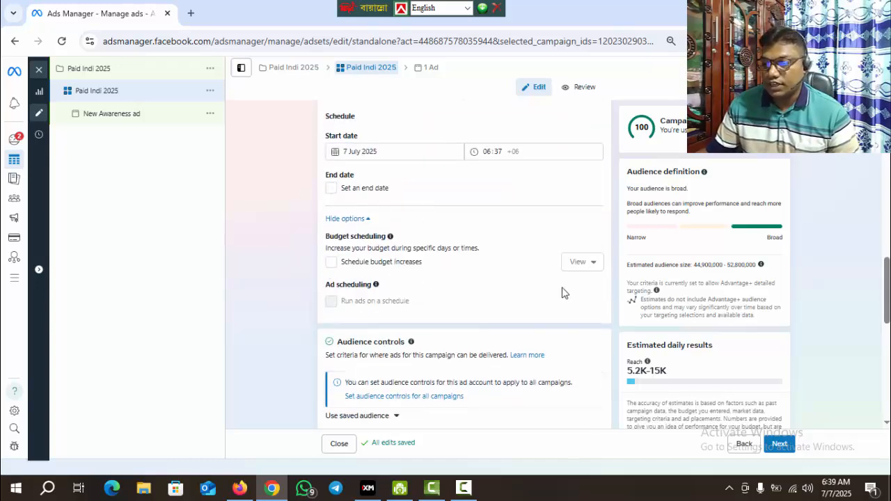
{"action": "scroll", "coordinate": [564, 293], "scroll_direction": "down", "scroll_amount": 2}
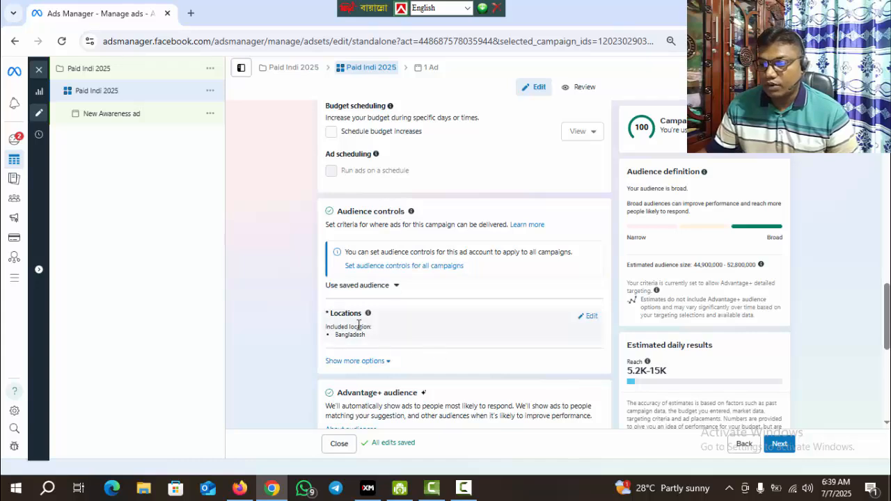
{"action": "scroll", "coordinate": [483, 330], "scroll_direction": "down", "scroll_amount": 1}
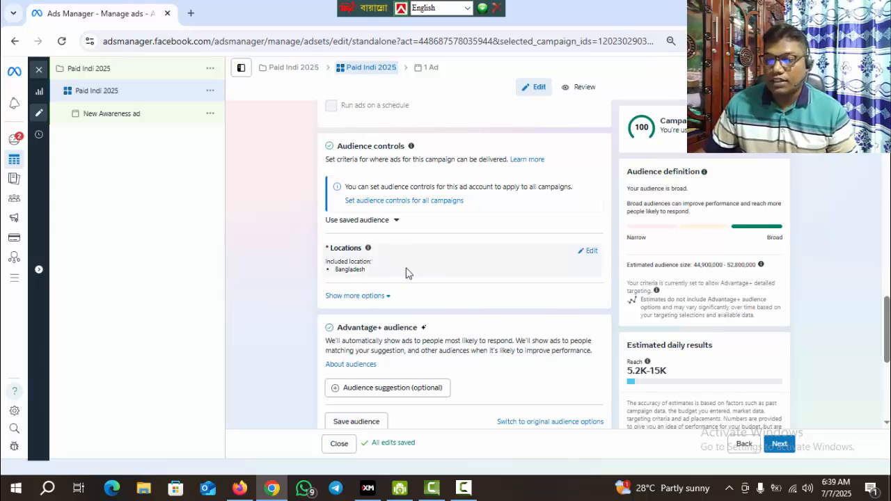
{"action": "left_click", "coordinate": [401, 301]}
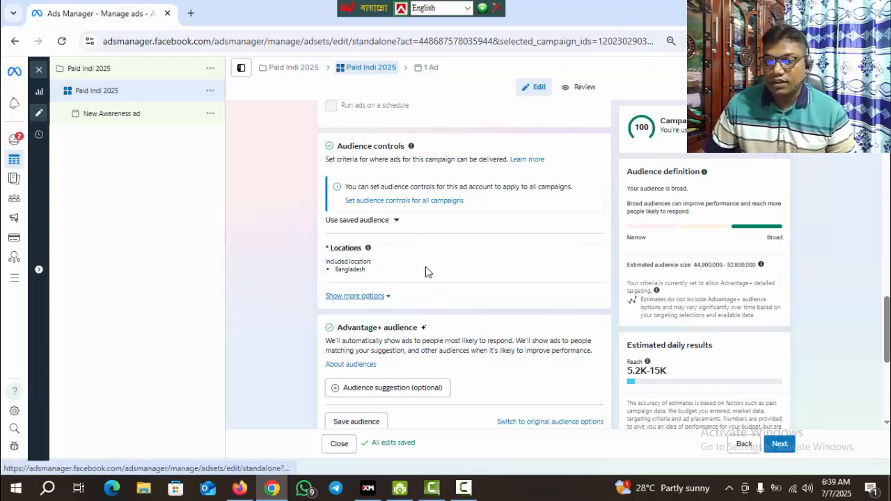
{"action": "scroll", "coordinate": [473, 289], "scroll_direction": "down", "scroll_amount": 2}
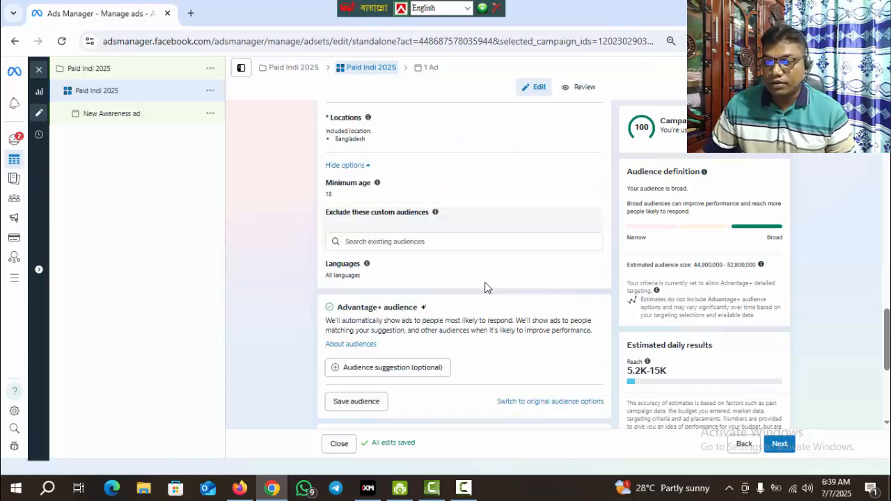
{"action": "scroll", "coordinate": [488, 289], "scroll_direction": "down", "scroll_amount": 1}
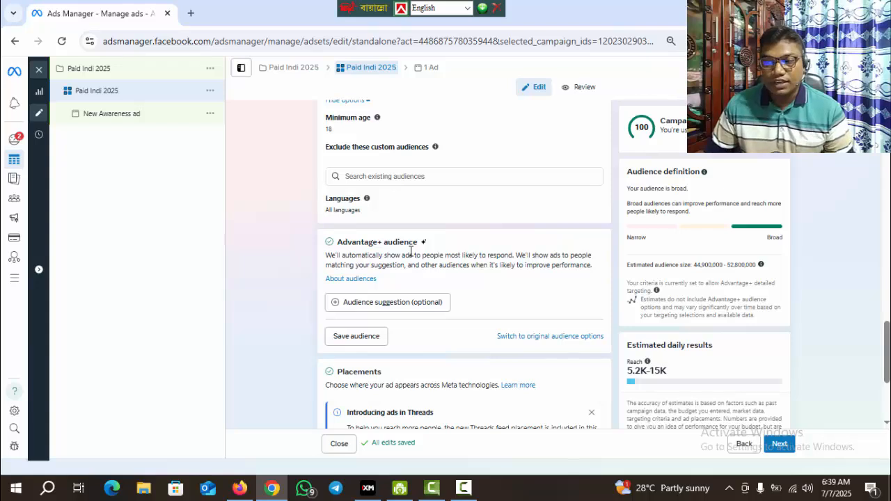
Add an audience suggestion to the Advantage+ audience with an age range of 20 to 45.
{"action": "left_click", "coordinate": [392, 307]}
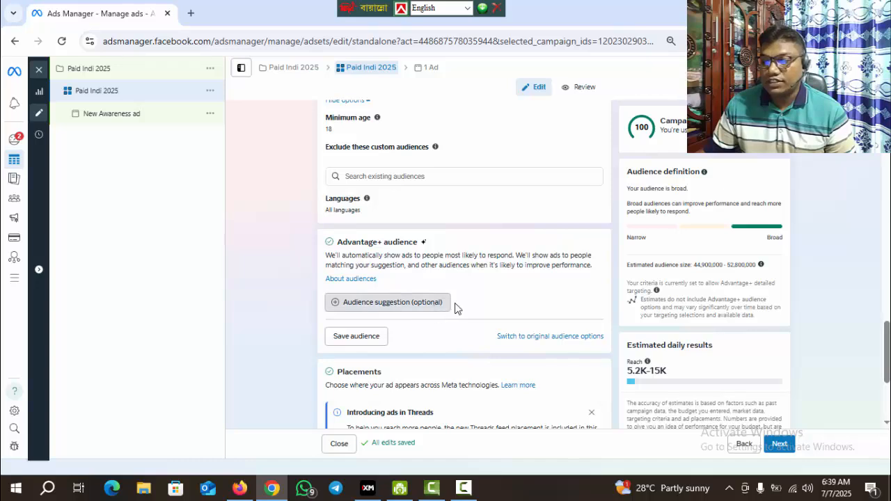
{"action": "scroll", "coordinate": [479, 302], "scroll_direction": "down", "scroll_amount": 2}
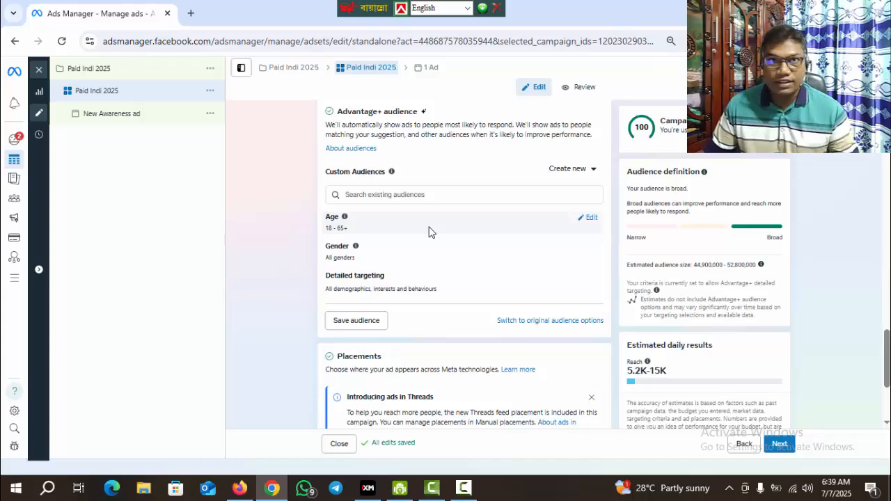
{"action": "left_click", "coordinate": [590, 220]}
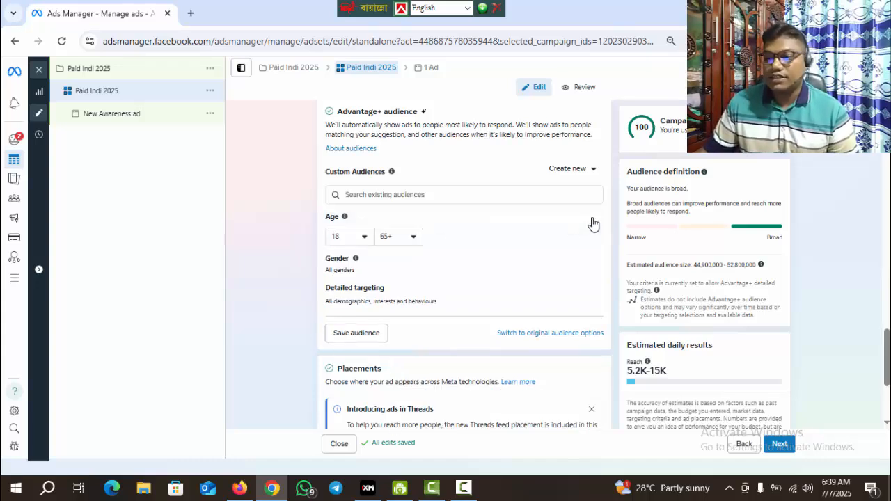
{"action": "left_click", "coordinate": [362, 237]}
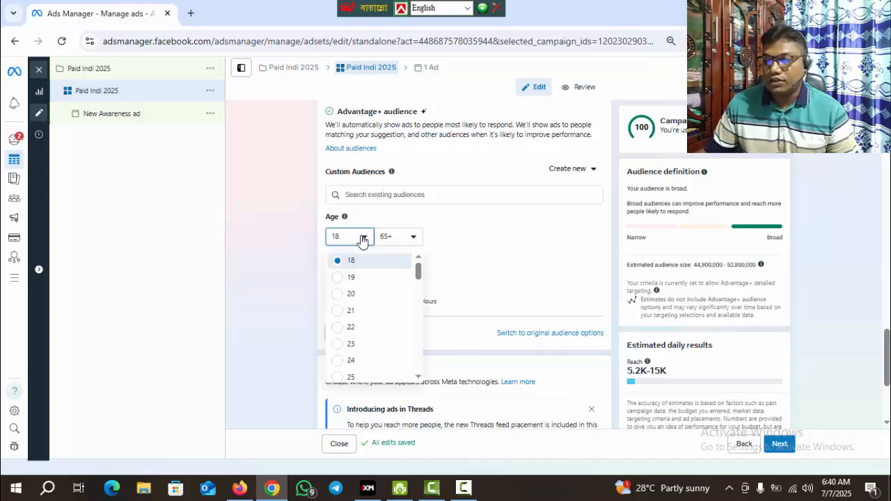
{"action": "left_click", "coordinate": [353, 296]}
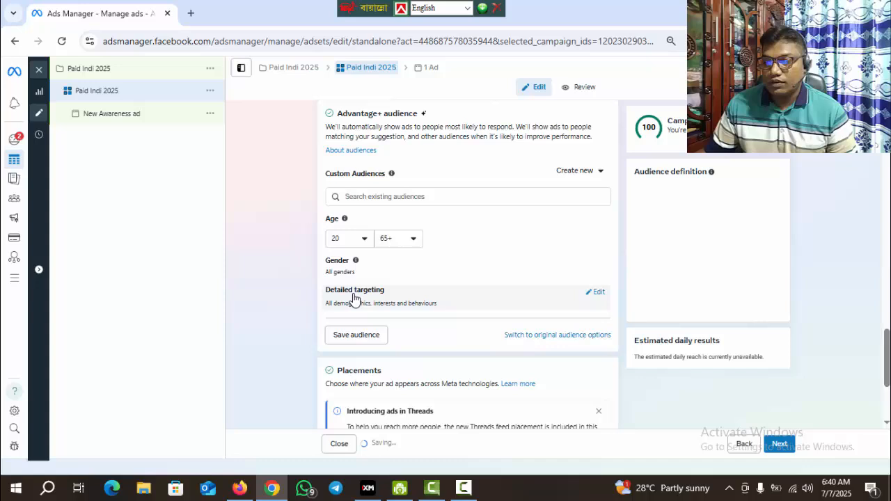
{"action": "left_click", "coordinate": [410, 253]}
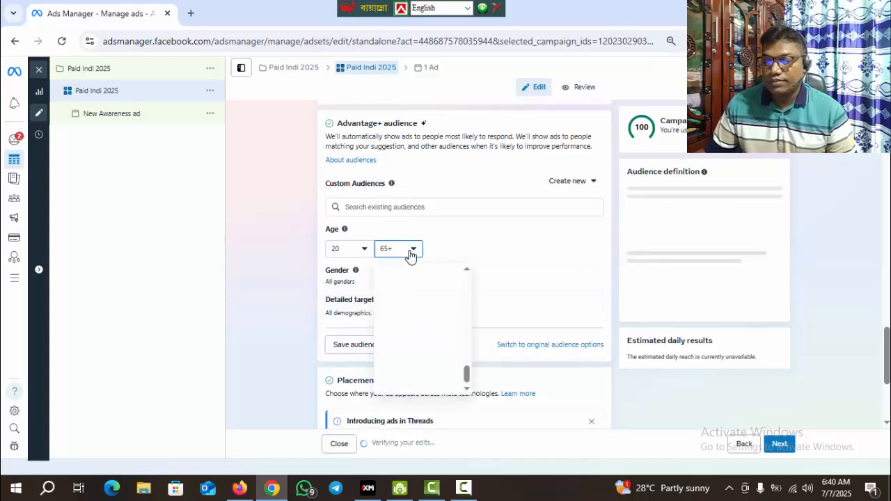
{"action": "scroll", "coordinate": [411, 336], "scroll_direction": "up", "scroll_amount": 3}
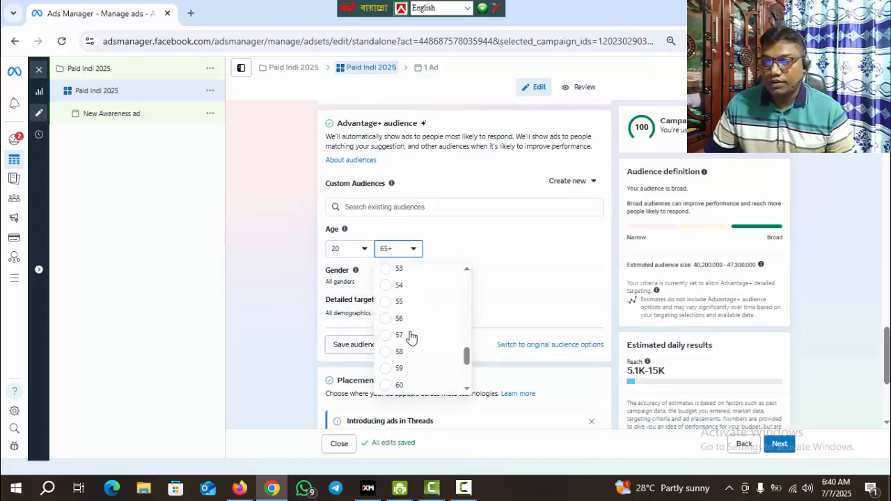
{"action": "scroll", "coordinate": [410, 336], "scroll_direction": "up", "scroll_amount": 6}
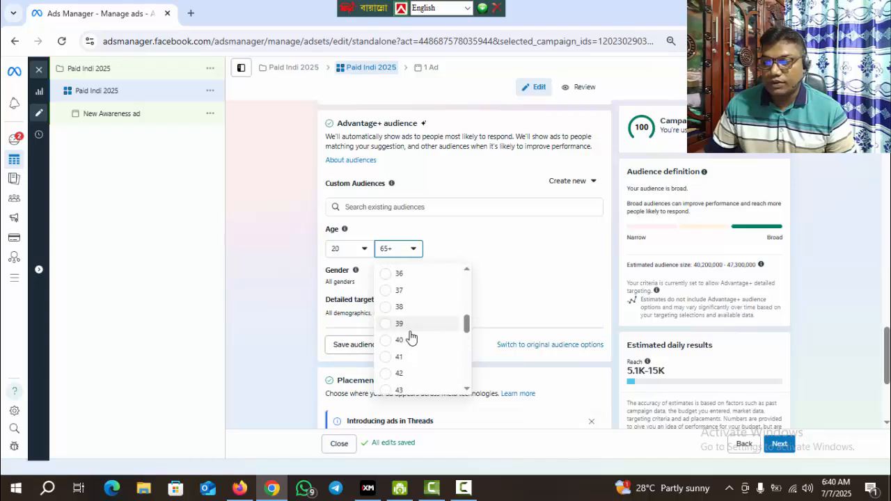
{"action": "scroll", "coordinate": [411, 336], "scroll_direction": "down", "scroll_amount": 2}
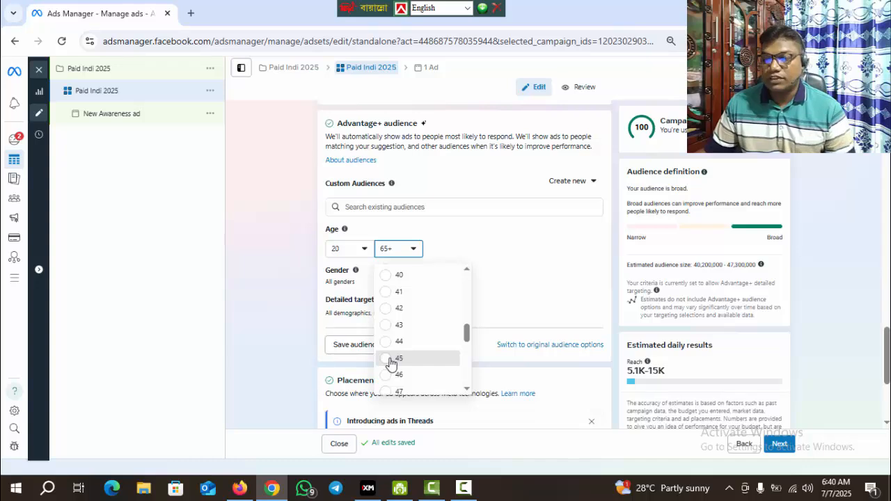
{"action": "left_click", "coordinate": [391, 360]}
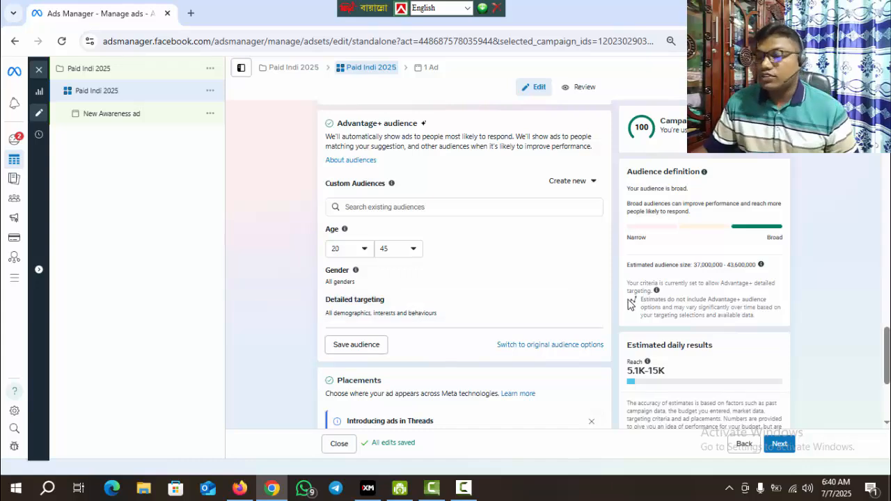
Add Forex Trading and Forex Trader employers, the Trader job title and the MetaTrader 4 interest to the detailed targeting.
{"action": "left_click", "coordinate": [590, 305]}
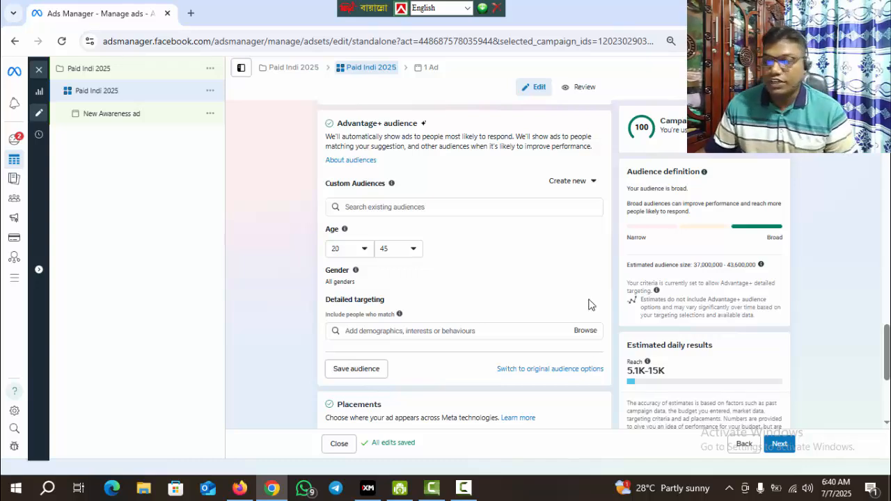
{"action": "scroll", "coordinate": [590, 304], "scroll_direction": "down", "scroll_amount": 2}
{"action": "left_click", "coordinate": [511, 201]}
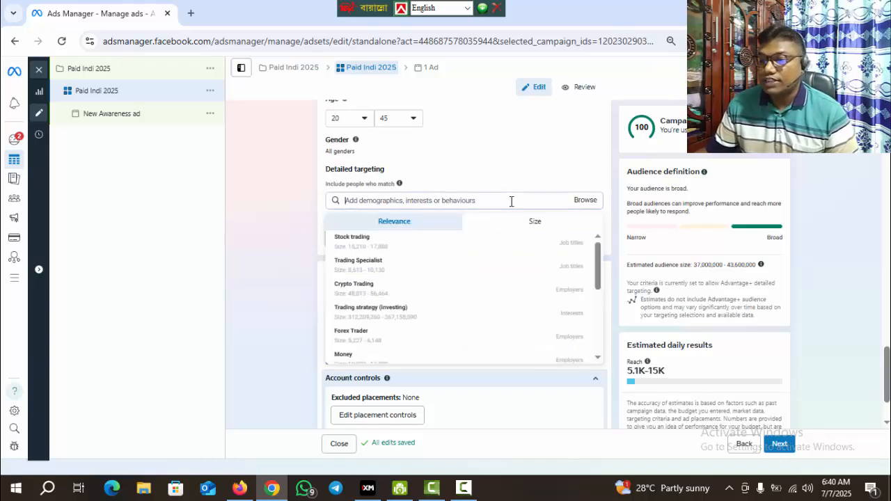
{"action": "type", "text": "Trading"}
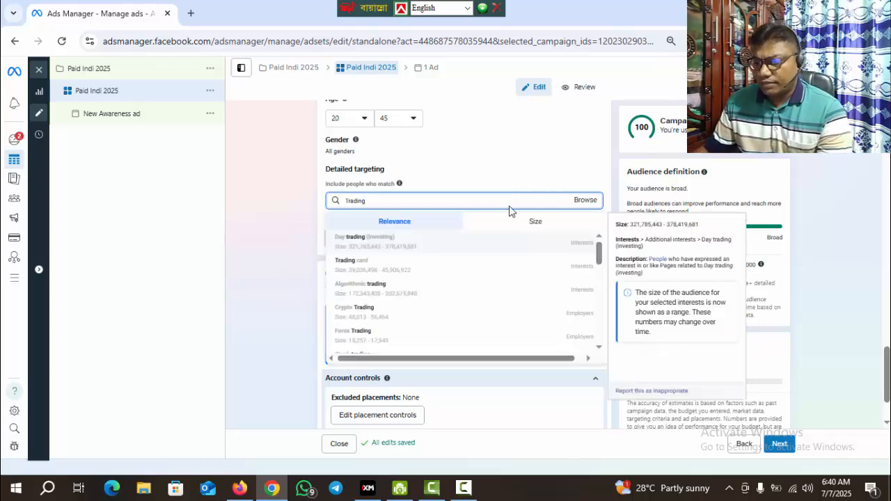
{"action": "left_click", "coordinate": [373, 335]}
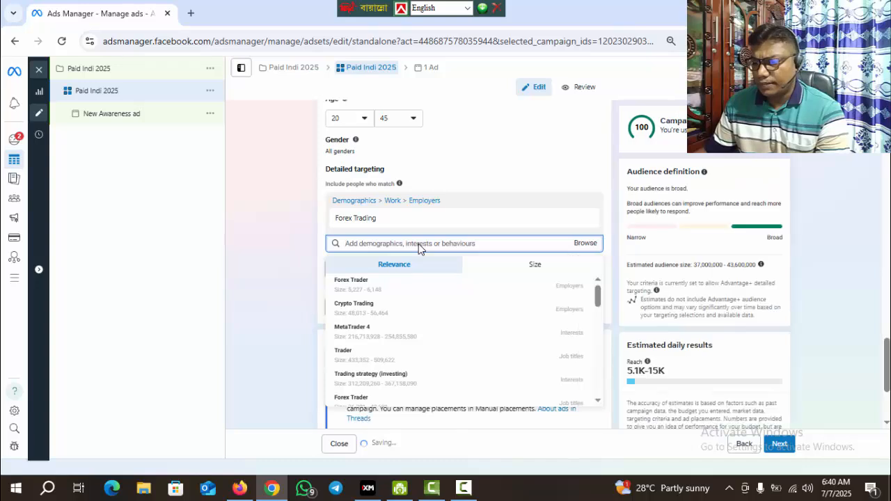
{"action": "left_click", "coordinate": [369, 282]}
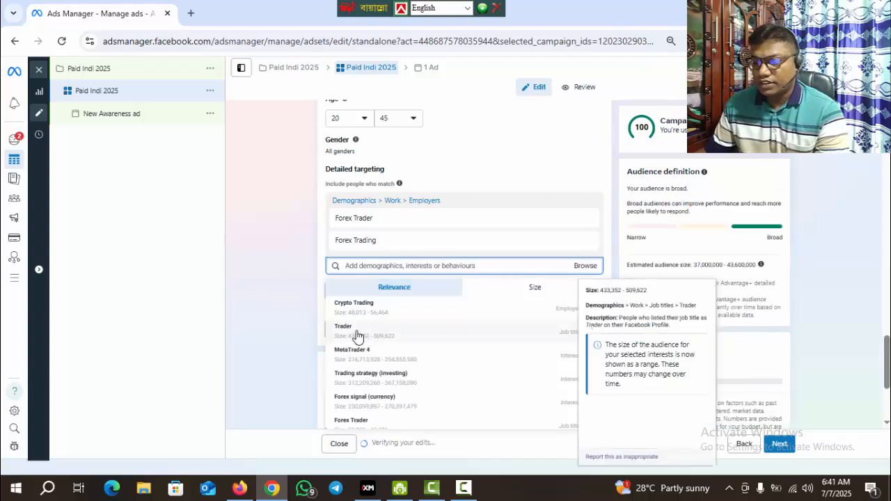
{"action": "left_click", "coordinate": [357, 335]}
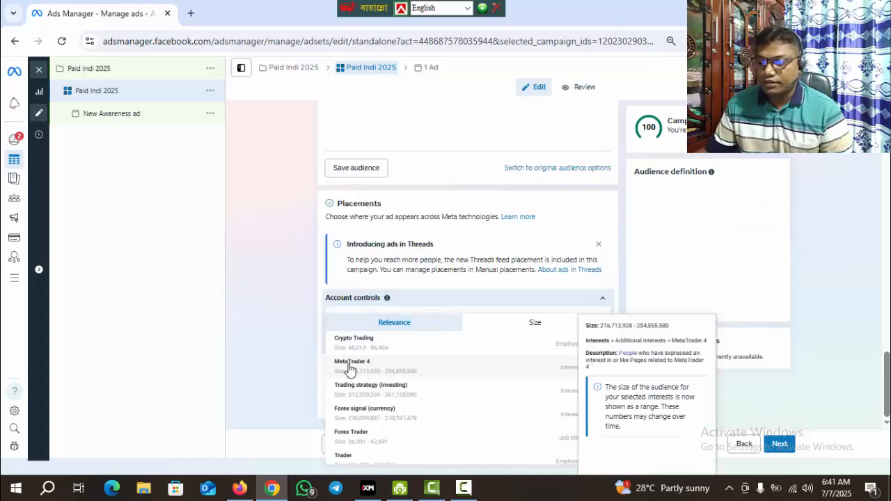
{"action": "left_click", "coordinate": [350, 365]}
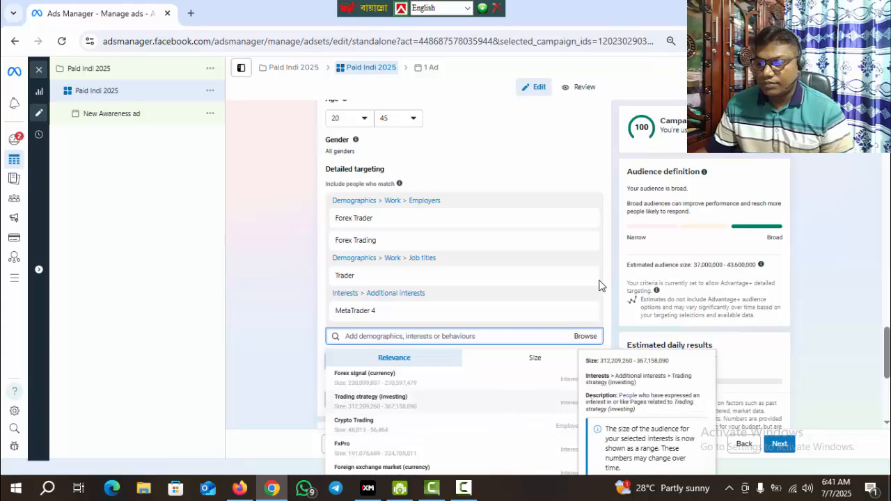
{"action": "left_click", "coordinate": [620, 236]}
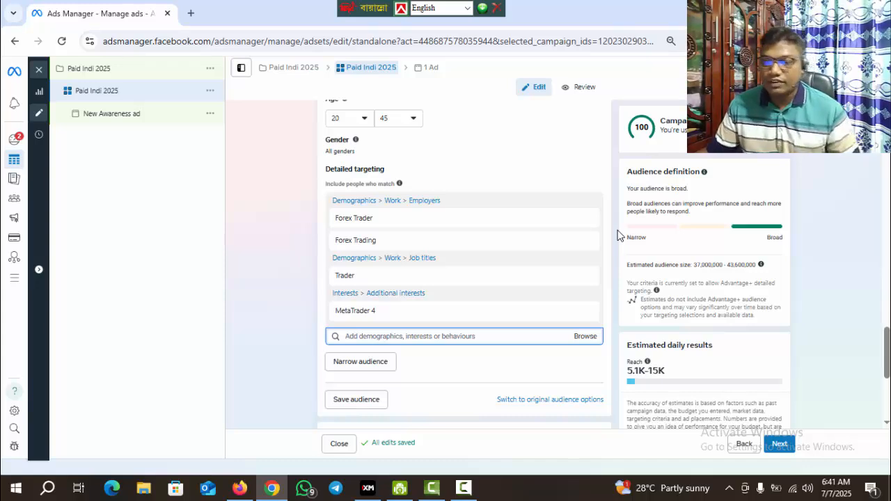
Switch the ad set from Advantage+ placements to manual placements.
{"action": "scroll", "coordinate": [618, 235], "scroll_direction": "up", "scroll_amount": 1}
{"action": "scroll", "coordinate": [618, 235], "scroll_direction": "down", "scroll_amount": 2}
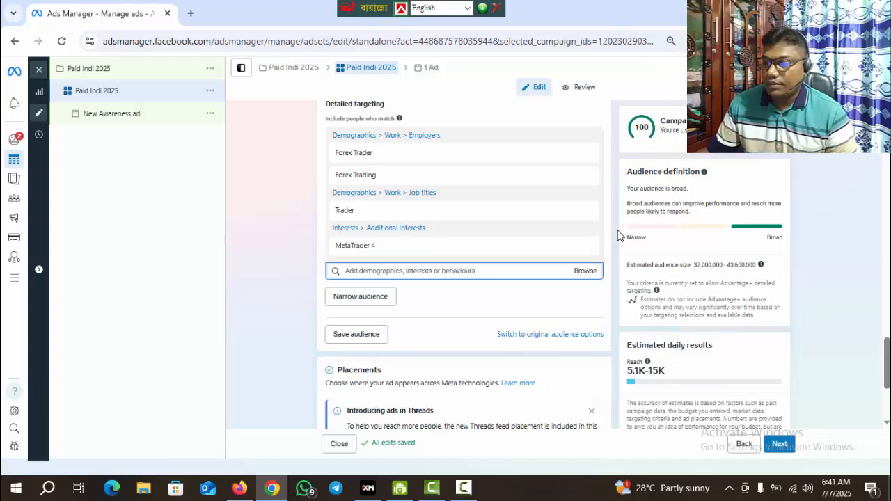
{"action": "scroll", "coordinate": [618, 235], "scroll_direction": "down", "scroll_amount": 3}
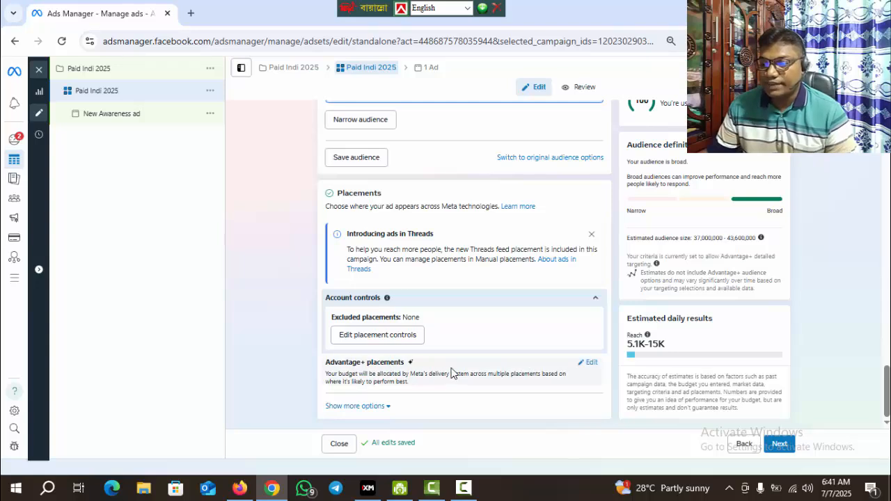
{"action": "left_click", "coordinate": [589, 363]}
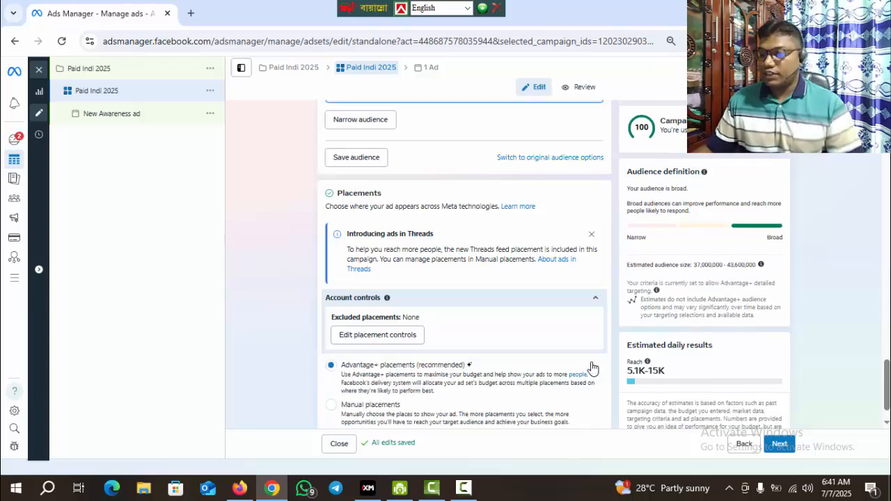
{"action": "scroll", "coordinate": [592, 367], "scroll_direction": "down", "scroll_amount": 1}
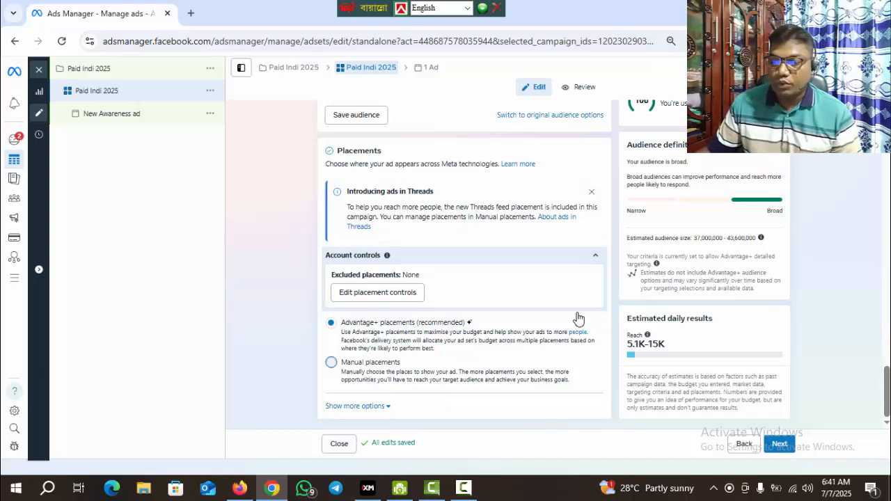
{"action": "scroll", "coordinate": [591, 290], "scroll_direction": "down", "scroll_amount": 3}
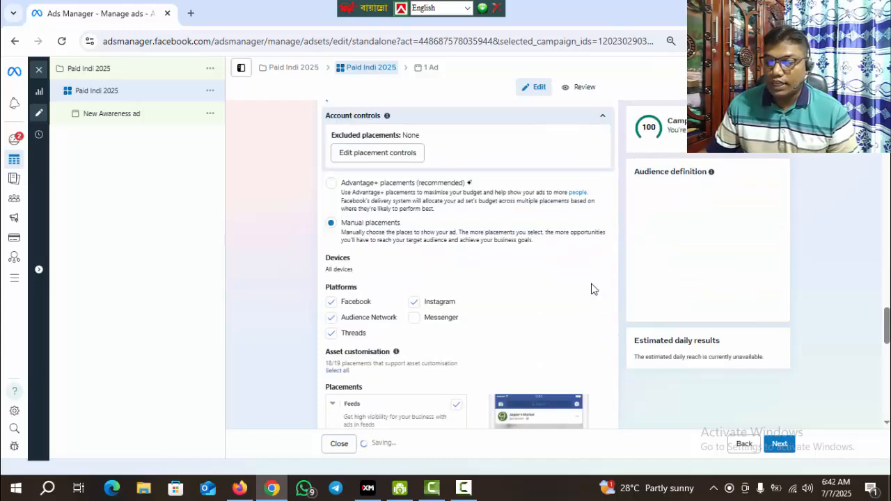
{"action": "scroll", "coordinate": [528, 319], "scroll_direction": "down", "scroll_amount": 3}
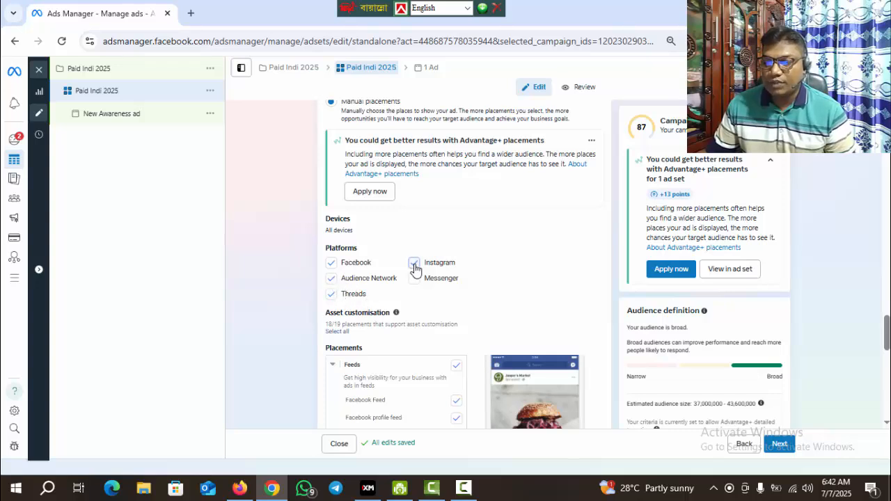
Exclude Instagram and Audience Network from the placement platforms, include Messenger, and review the individual placements.
{"action": "left_click", "coordinate": [414, 263]}
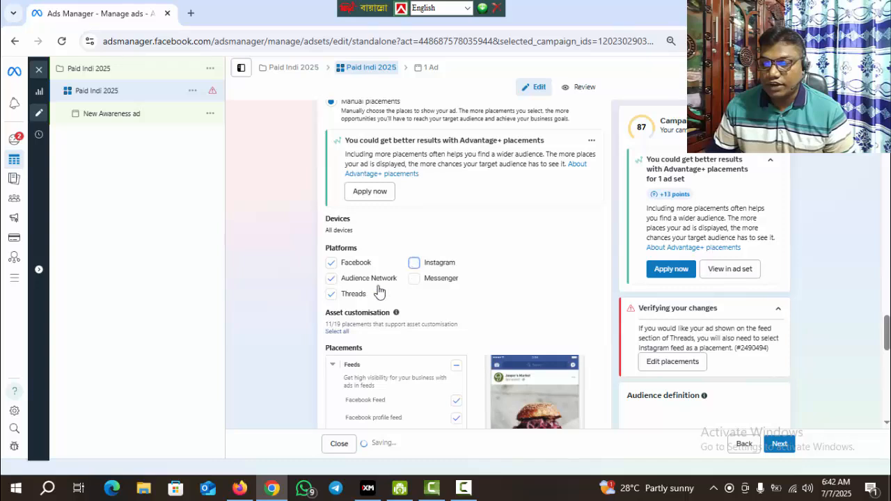
{"action": "left_click", "coordinate": [332, 280]}
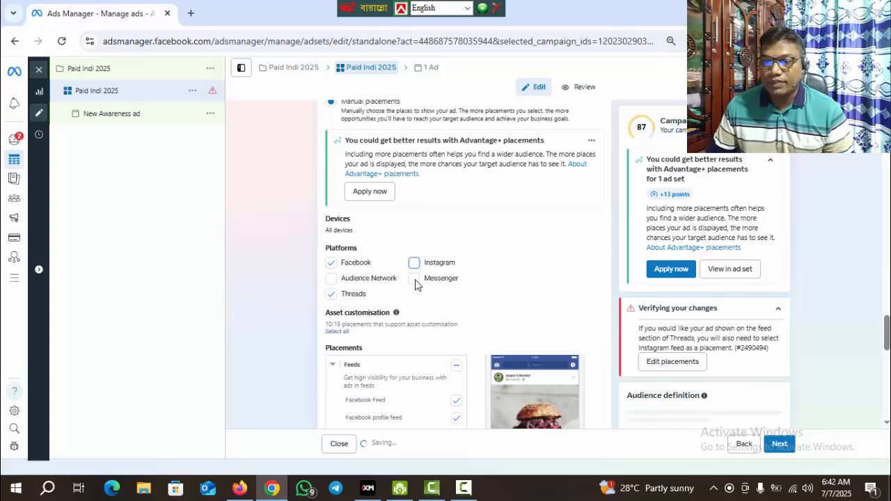
{"action": "left_click", "coordinate": [414, 279]}
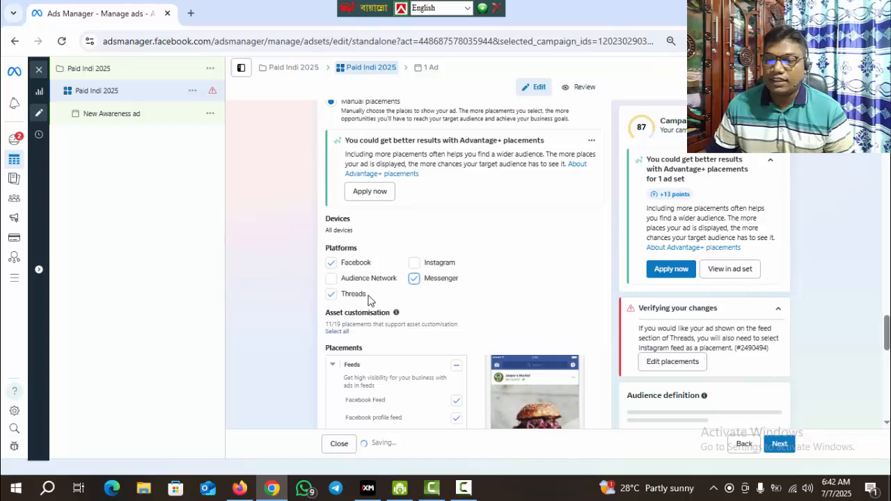
{"action": "scroll", "coordinate": [593, 293], "scroll_direction": "down", "scroll_amount": 5}
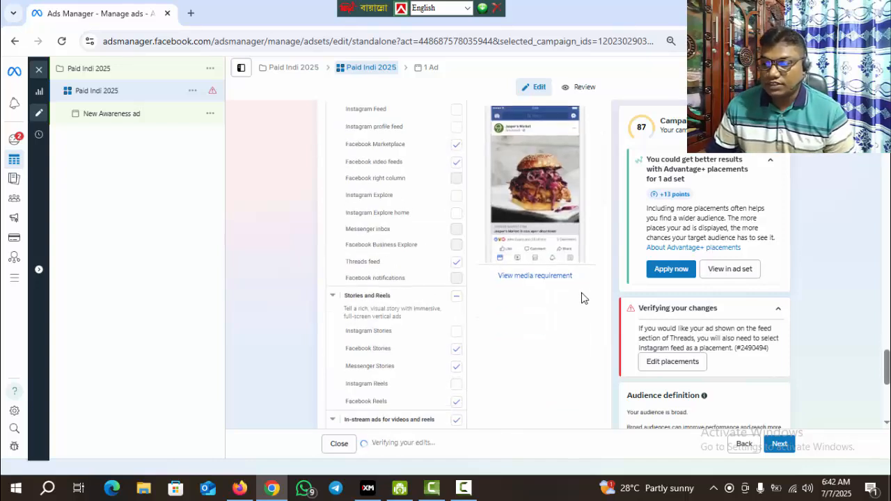
{"action": "scroll", "coordinate": [582, 293], "scroll_direction": "down", "scroll_amount": 2}
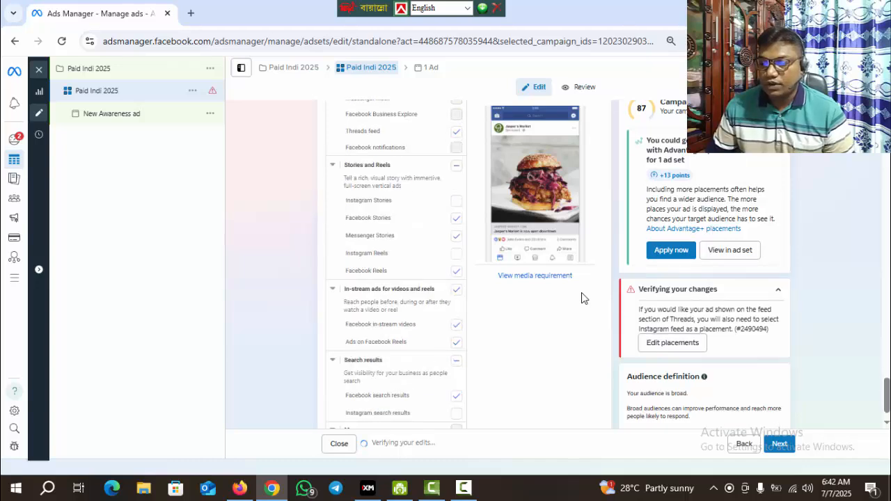
{"action": "scroll", "coordinate": [583, 298], "scroll_direction": "down", "scroll_amount": 4}
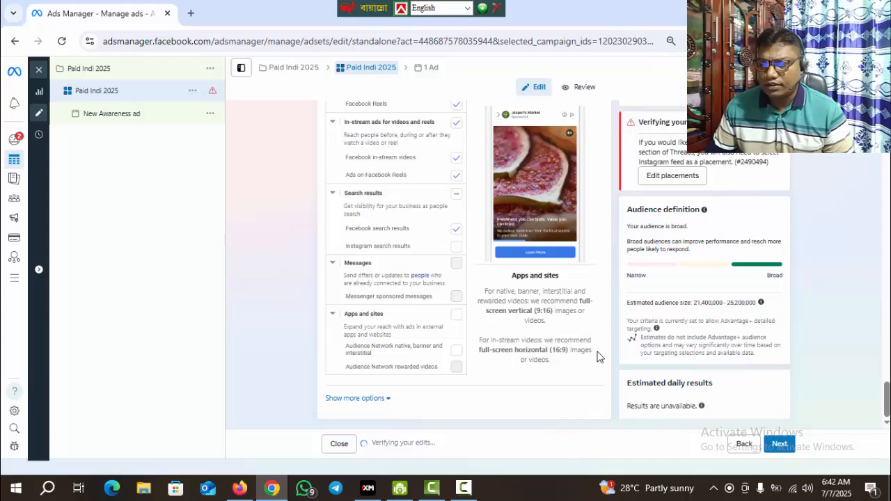
Continue to the ad level and rename the ad as Paid Indi 2025.
{"action": "left_click", "coordinate": [782, 445]}
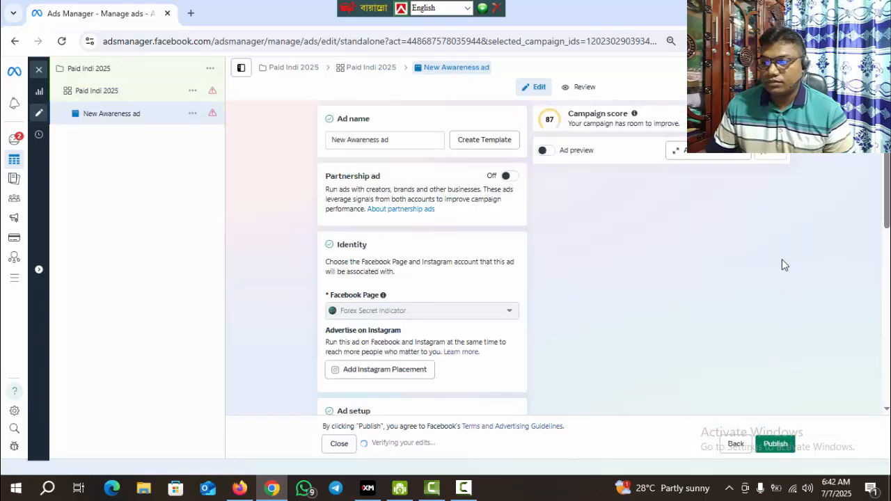
{"action": "left_click", "coordinate": [401, 140]}
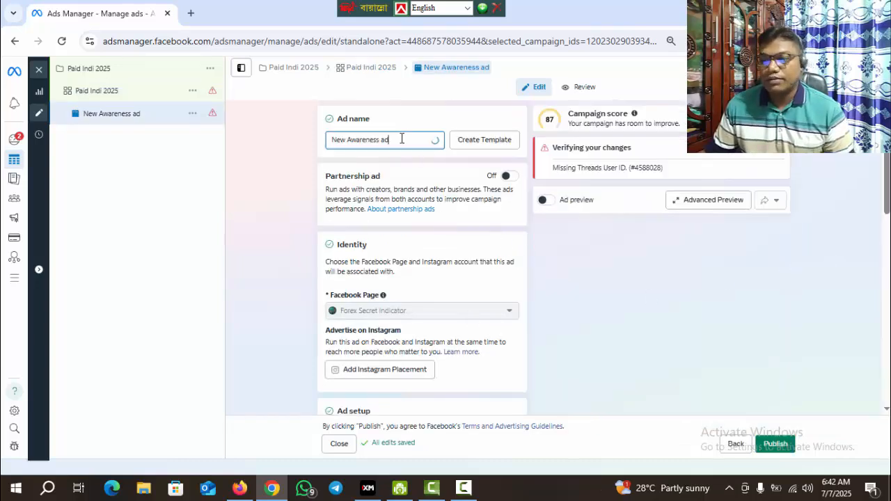
{"action": "triple_click", "coordinate": [328, 139]}
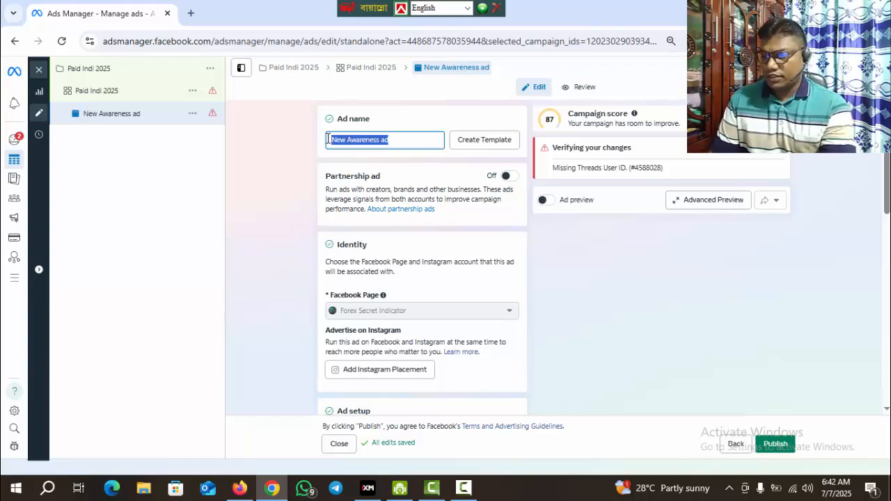
{"action": "type", "text": "Paid Indi 2025"}
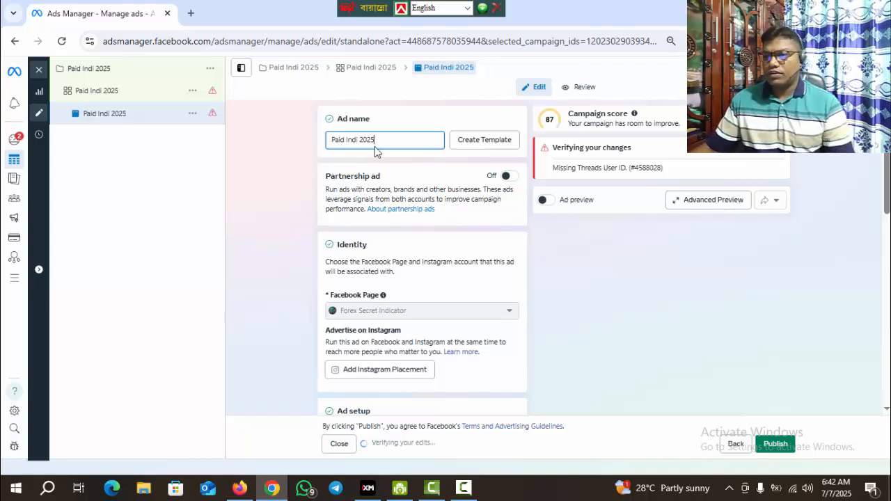
Return to the Paid Indi 2025 ad set, exclude Threads from the manual placement platforms, and continue to the ad level.
{"action": "left_click", "coordinate": [103, 94]}
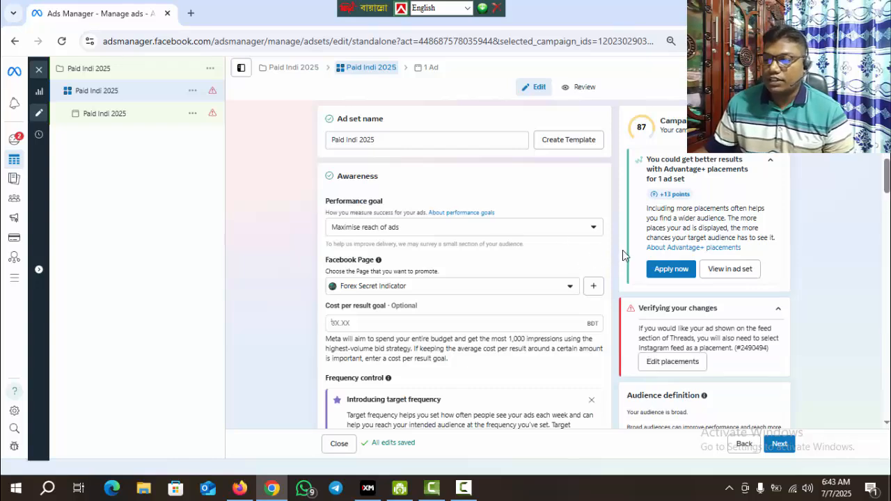
{"action": "scroll", "coordinate": [613, 248], "scroll_direction": "down", "scroll_amount": 10}
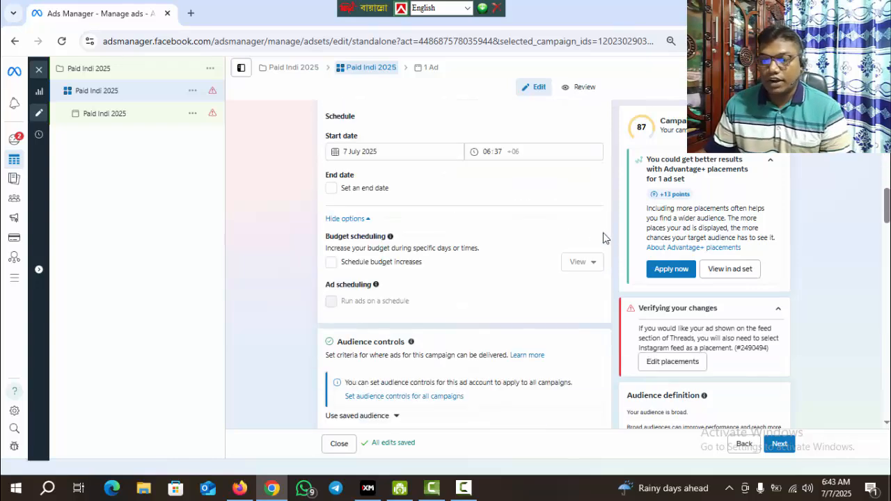
{"action": "scroll", "coordinate": [603, 238], "scroll_direction": "down", "scroll_amount": 3}
{"action": "scroll", "coordinate": [604, 239], "scroll_direction": "down", "scroll_amount": 10}
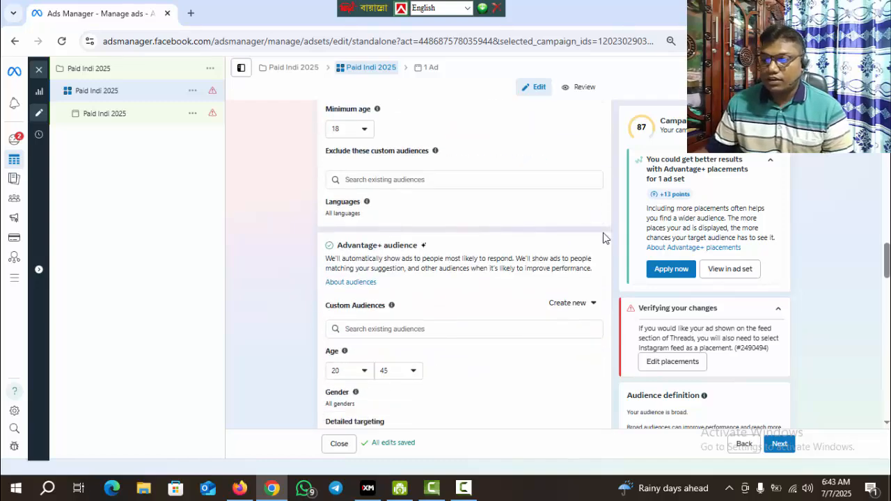
{"action": "scroll", "coordinate": [604, 238], "scroll_direction": "down", "scroll_amount": 4}
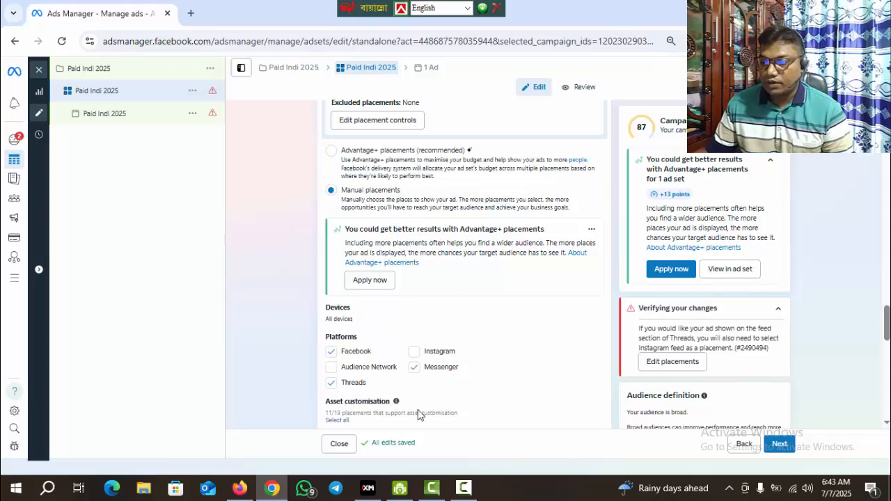
{"action": "left_click", "coordinate": [332, 384]}
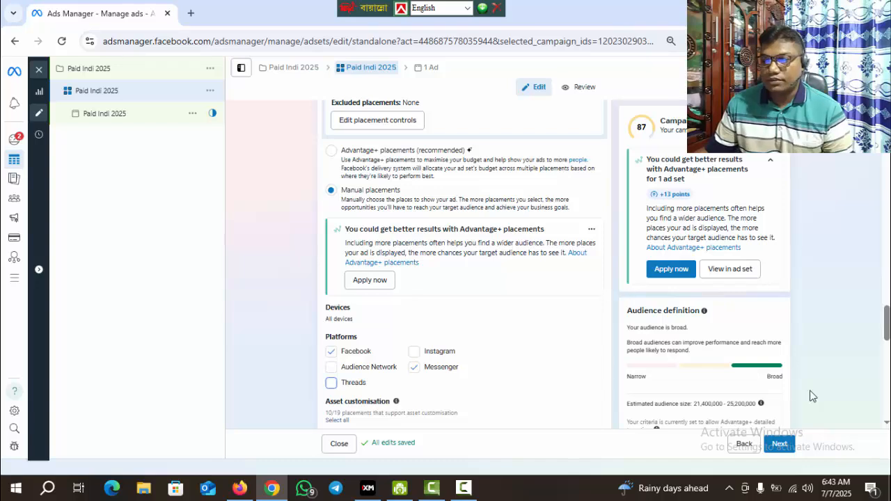
{"action": "left_click", "coordinate": [789, 448]}
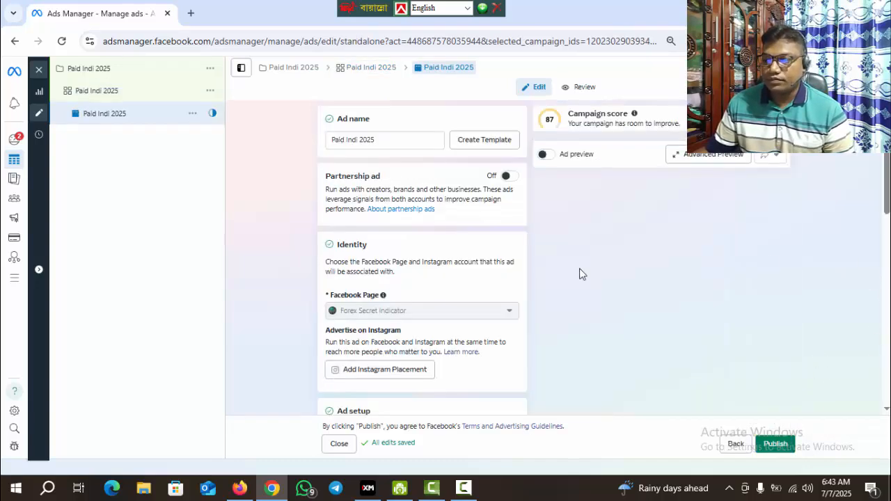
Turn on the ad preview and change the ad setup to Use existing post.
{"action": "left_click", "coordinate": [546, 154]}
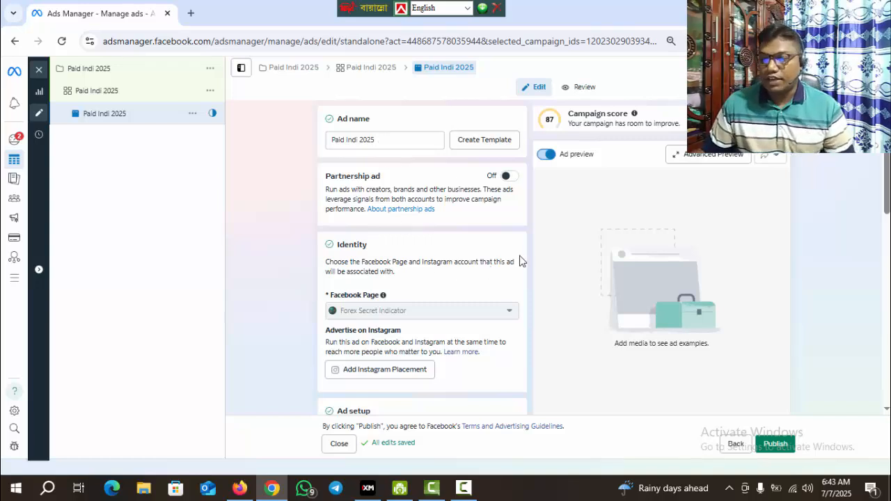
{"action": "scroll", "coordinate": [427, 200], "scroll_direction": "down", "scroll_amount": 2}
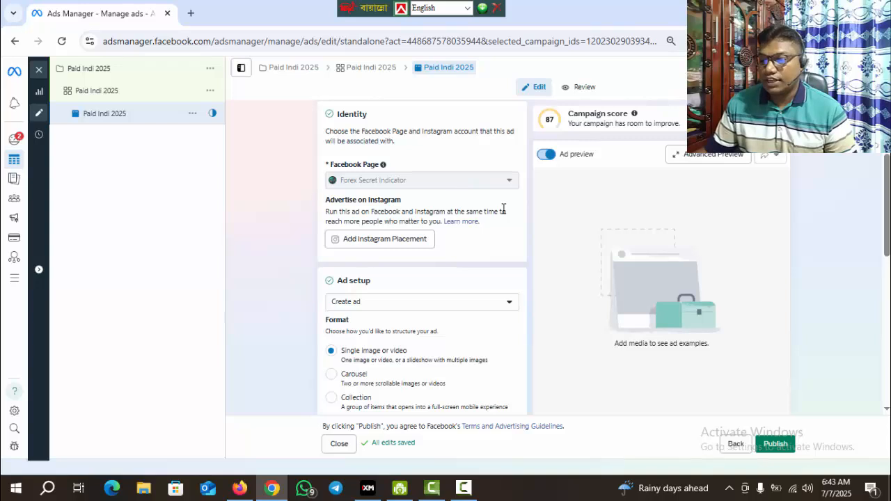
{"action": "scroll", "coordinate": [502, 207], "scroll_direction": "down", "scroll_amount": 1}
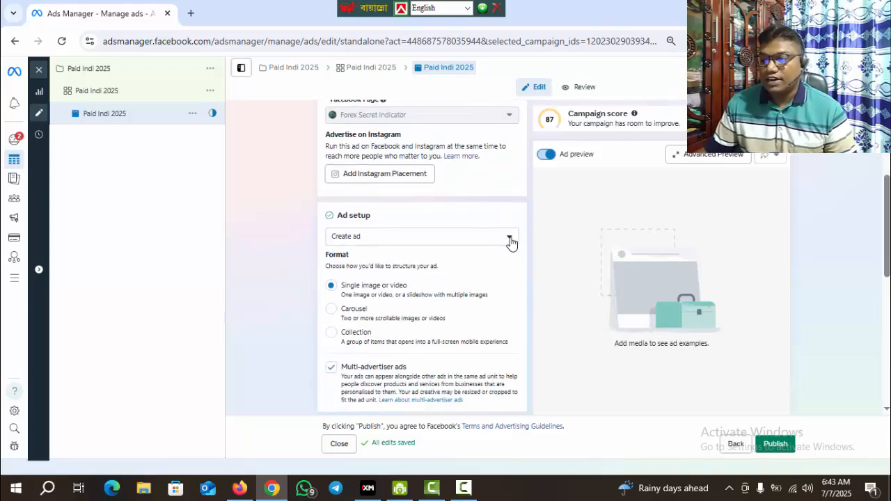
{"action": "left_click", "coordinate": [510, 240]}
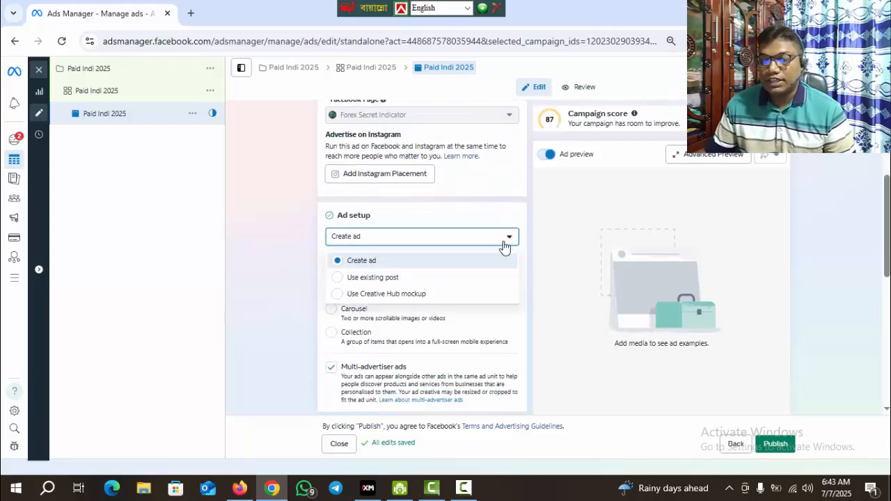
{"action": "left_click", "coordinate": [379, 279]}
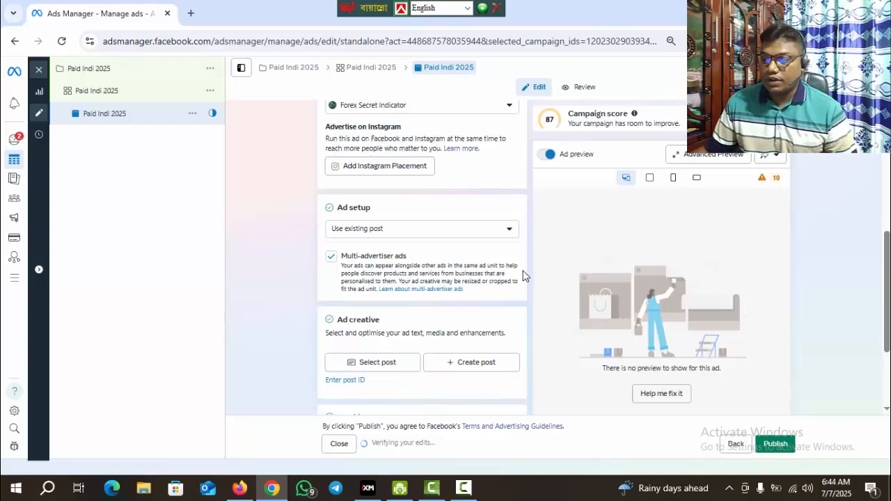
Select the page's first listed Facebook video post of 6 Jul 2025, about earning from Forex with two indicators, as the ad creative.
{"action": "scroll", "coordinate": [525, 276], "scroll_direction": "down", "scroll_amount": 2}
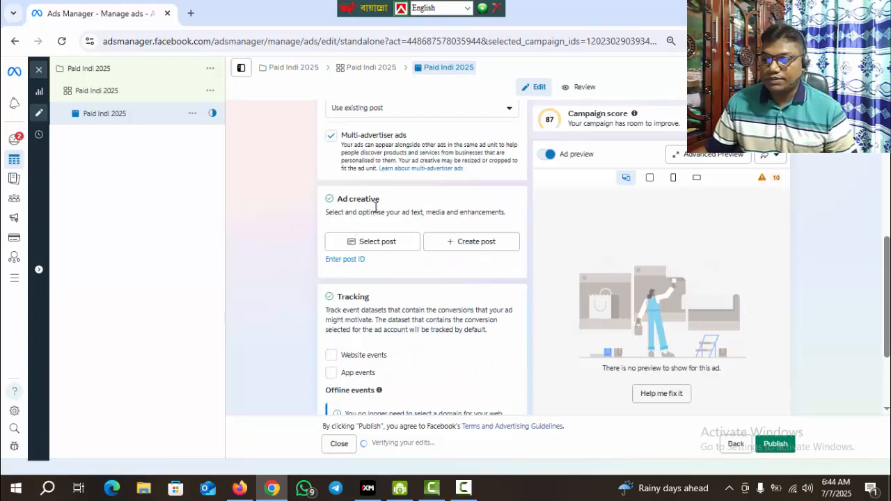
{"action": "left_click", "coordinate": [391, 248]}
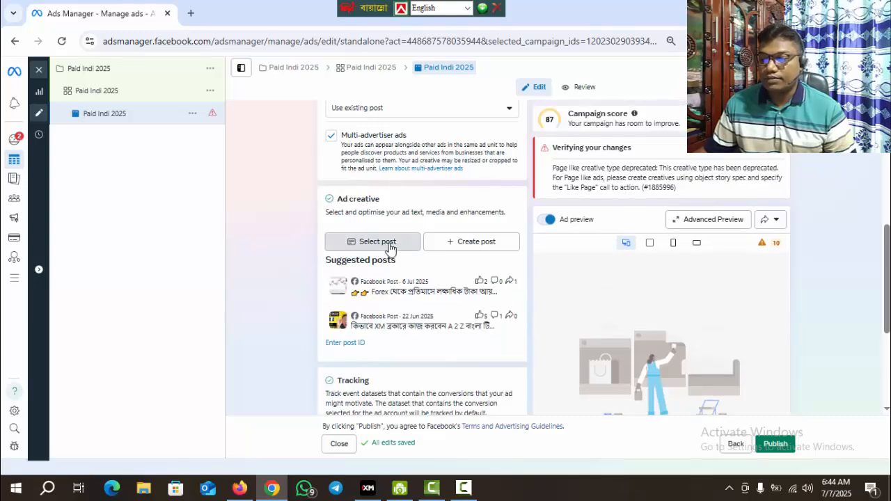
{"action": "left_click", "coordinate": [390, 248]}
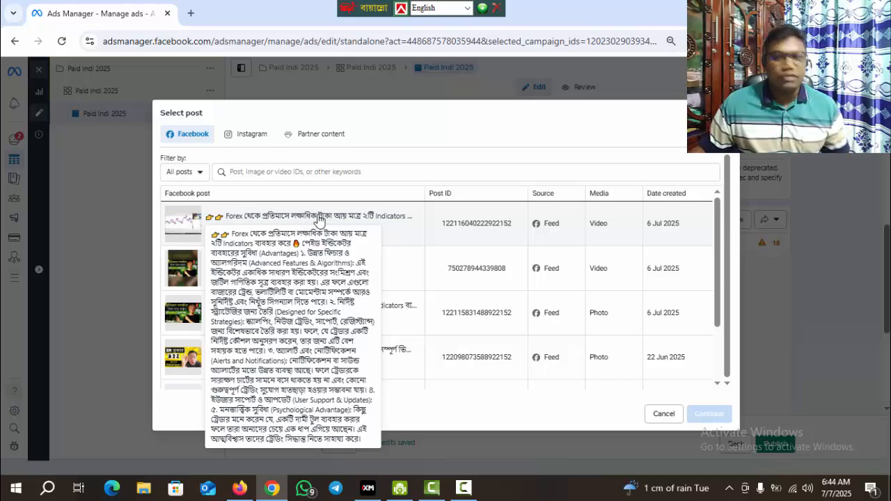
{"action": "left_click", "coordinate": [319, 220]}
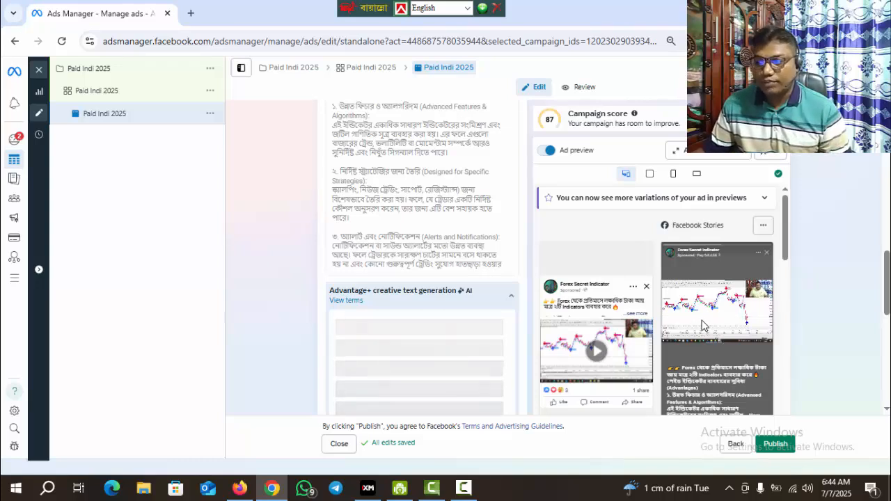
Add a Send message call to action to the selected post and update the post.
{"action": "scroll", "coordinate": [463, 279], "scroll_direction": "down", "scroll_amount": 5}
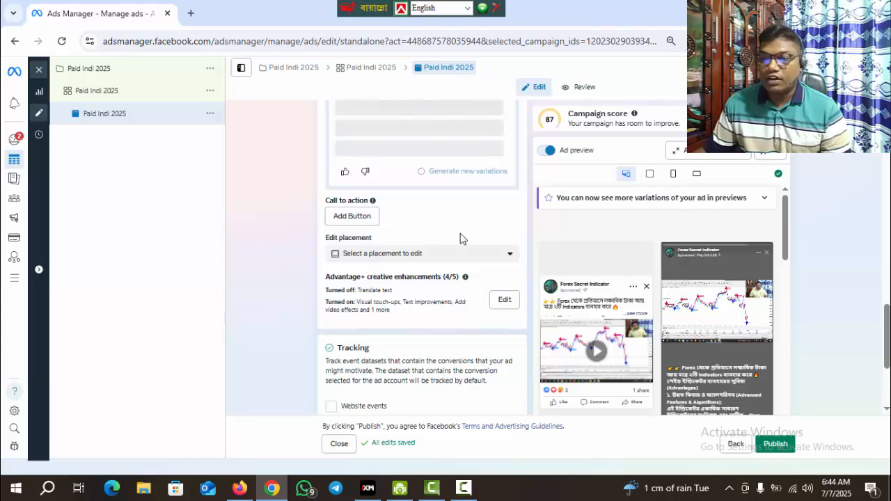
{"action": "left_click", "coordinate": [367, 223]}
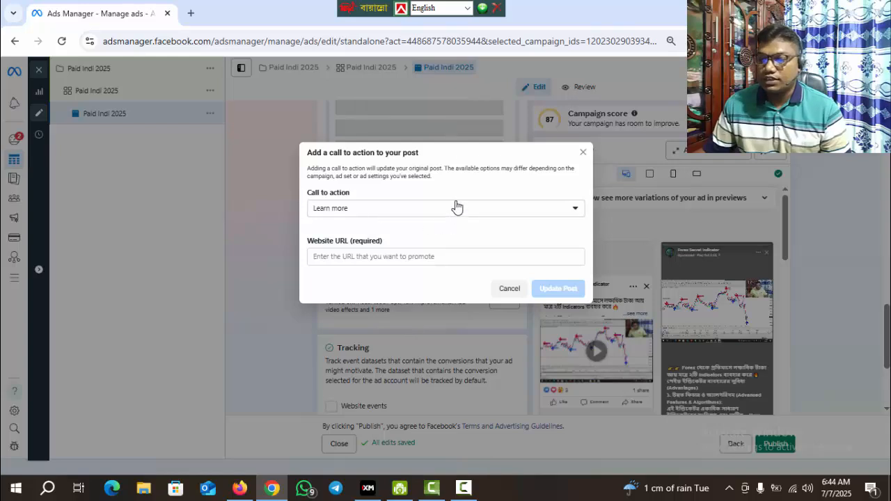
{"action": "left_click", "coordinate": [500, 215]}
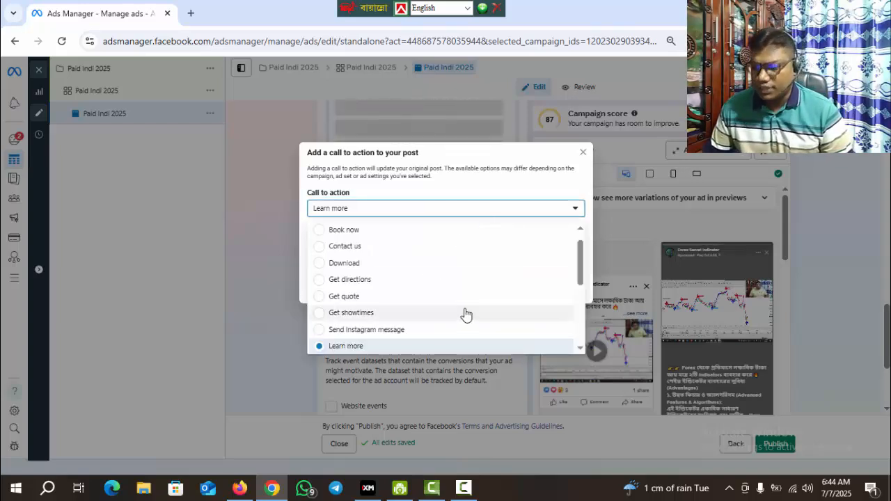
{"action": "scroll", "coordinate": [465, 311], "scroll_direction": "up", "scroll_amount": 1}
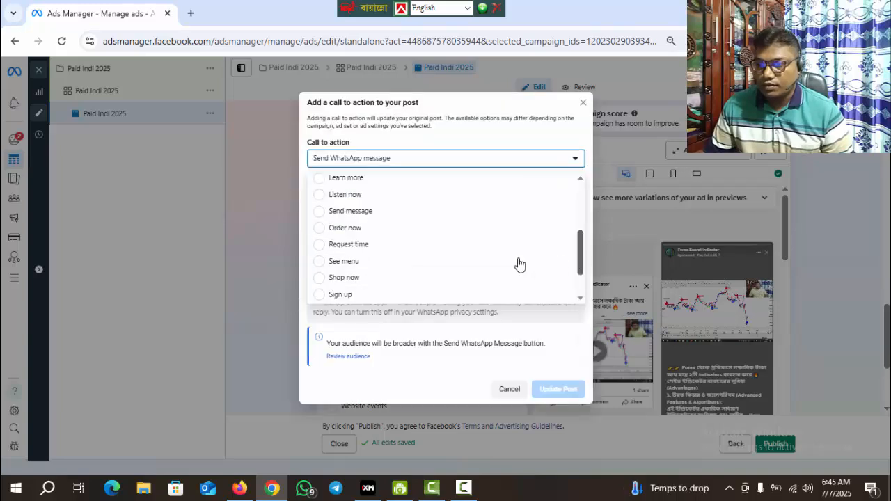
{"action": "left_click", "coordinate": [326, 217]}
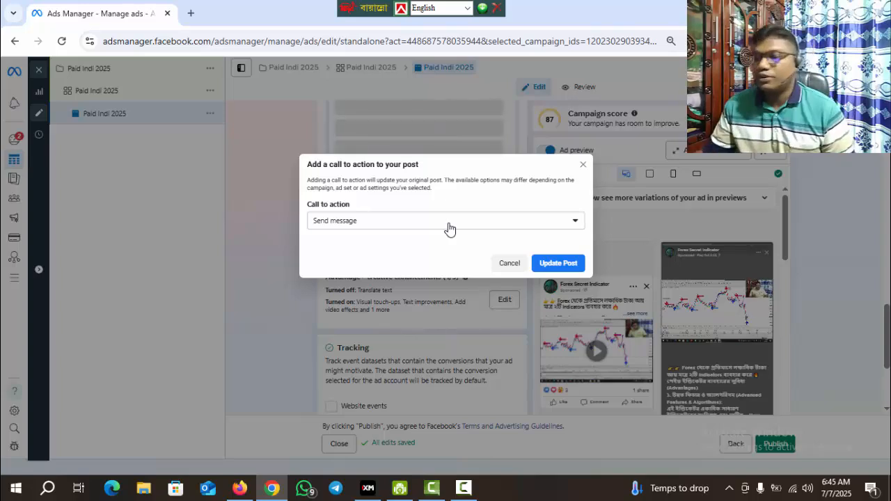
{"action": "left_click", "coordinate": [555, 265]}
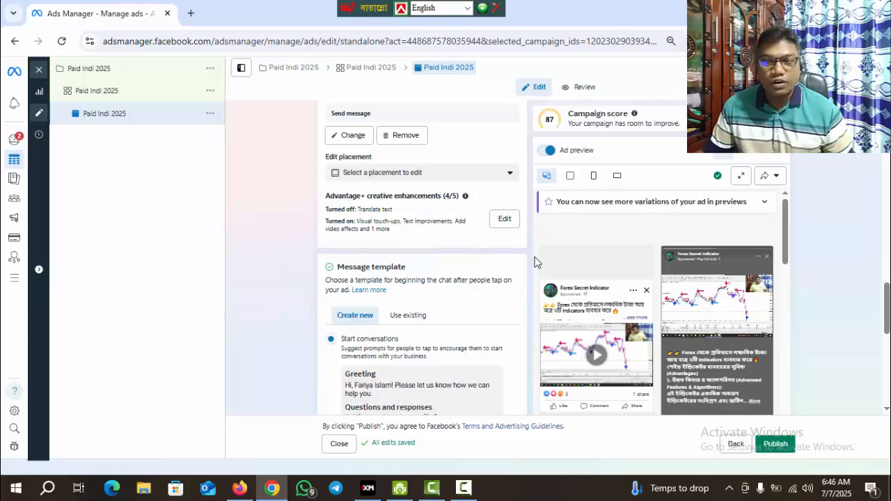
Look over the message template and tracking settings, then publish the Paid Indi 2025 ad and check its delivery status.
{"action": "scroll", "coordinate": [530, 258], "scroll_direction": "down", "scroll_amount": 1}
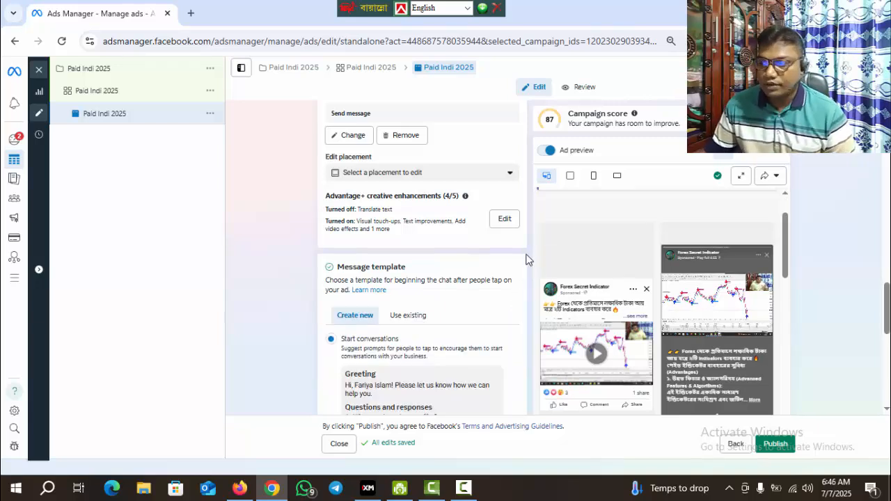
{"action": "scroll", "coordinate": [523, 259], "scroll_direction": "down", "scroll_amount": 2}
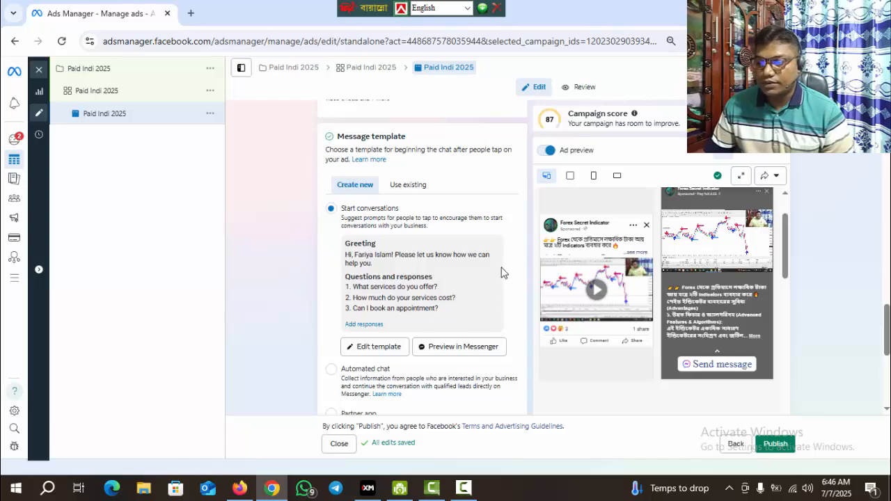
{"action": "scroll", "coordinate": [504, 273], "scroll_direction": "down", "scroll_amount": 2}
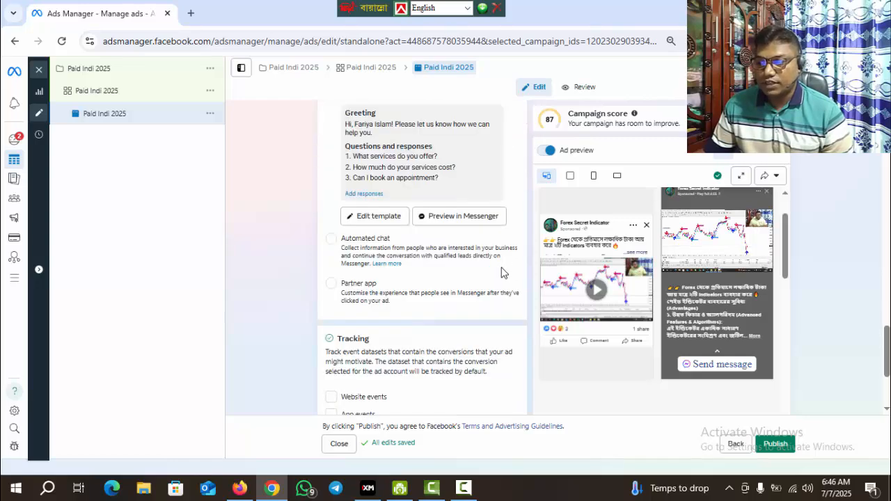
{"action": "scroll", "coordinate": [505, 273], "scroll_direction": "down", "scroll_amount": 3}
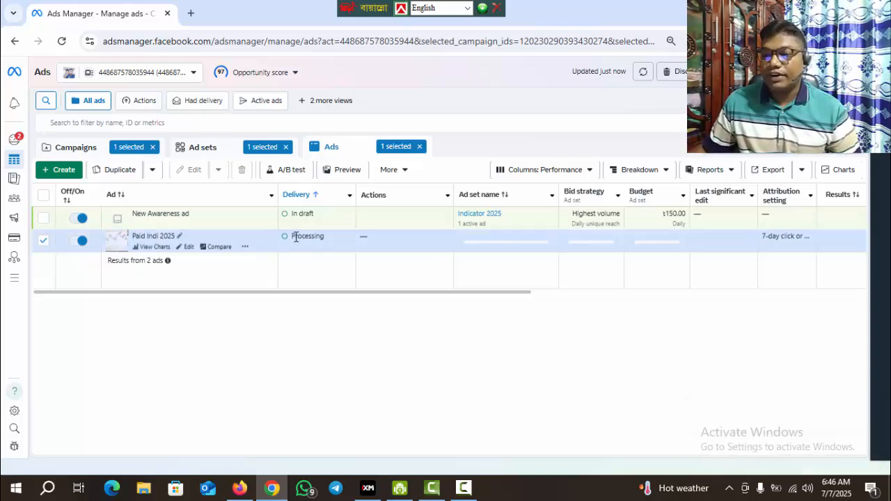
{"action": "mouse_move", "coordinate": [333, 240]}
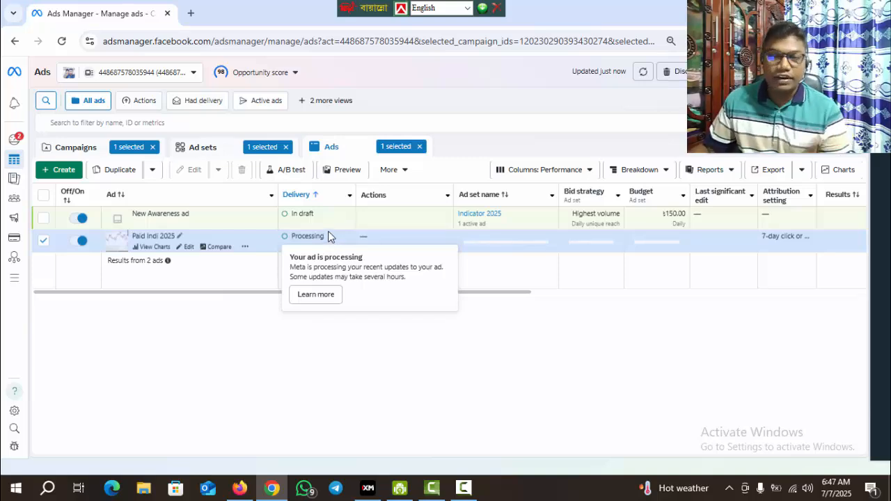
Switch to Firefox, show the YouTube channel's Videos page, and move the floating language bar clear of the browser tabs.
{"action": "left_click", "coordinate": [239, 488]}
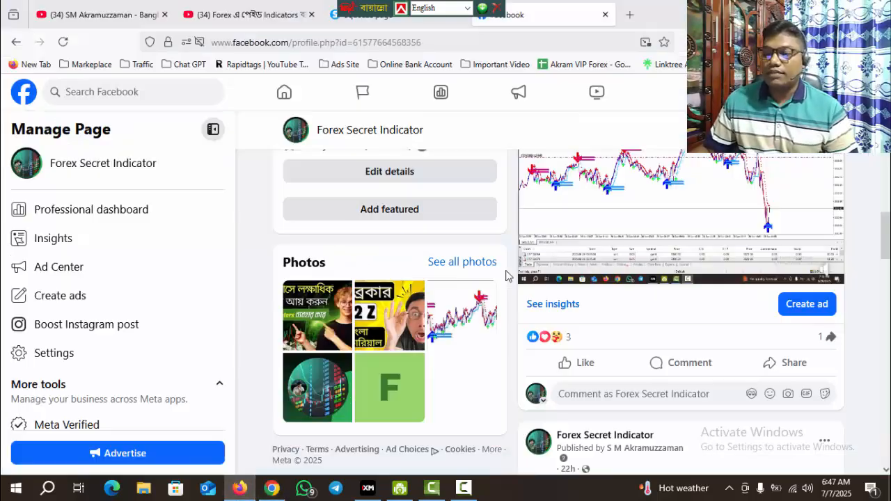
{"action": "left_click", "coordinate": [98, 14]}
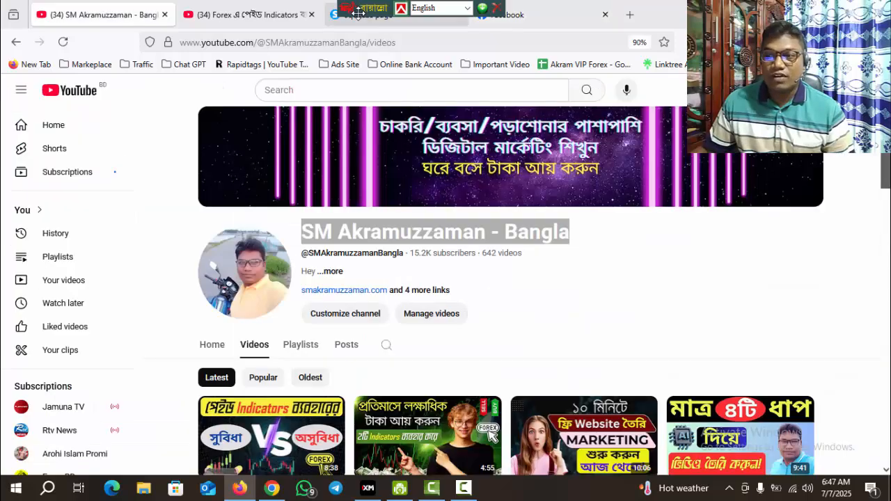
{"action": "left_click_drag", "start_coordinate": [358, 12], "coordinate": [649, 12]}
{"action": "left_click", "coordinate": [579, 243]}
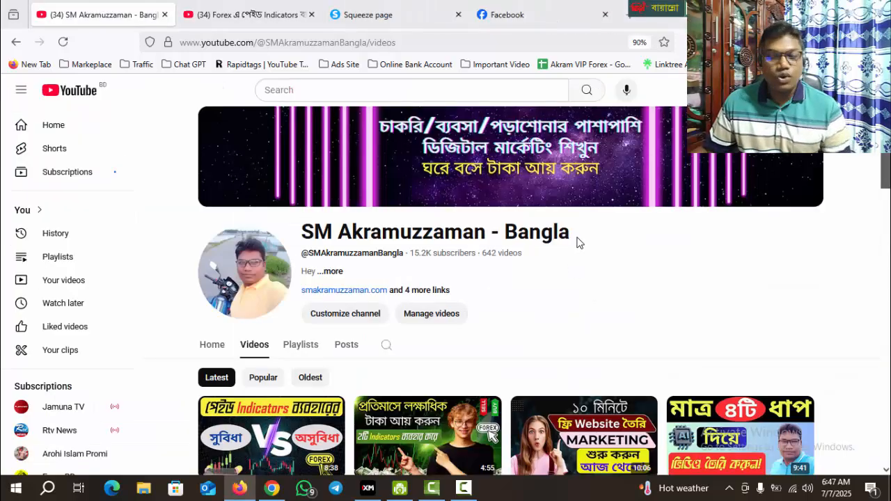